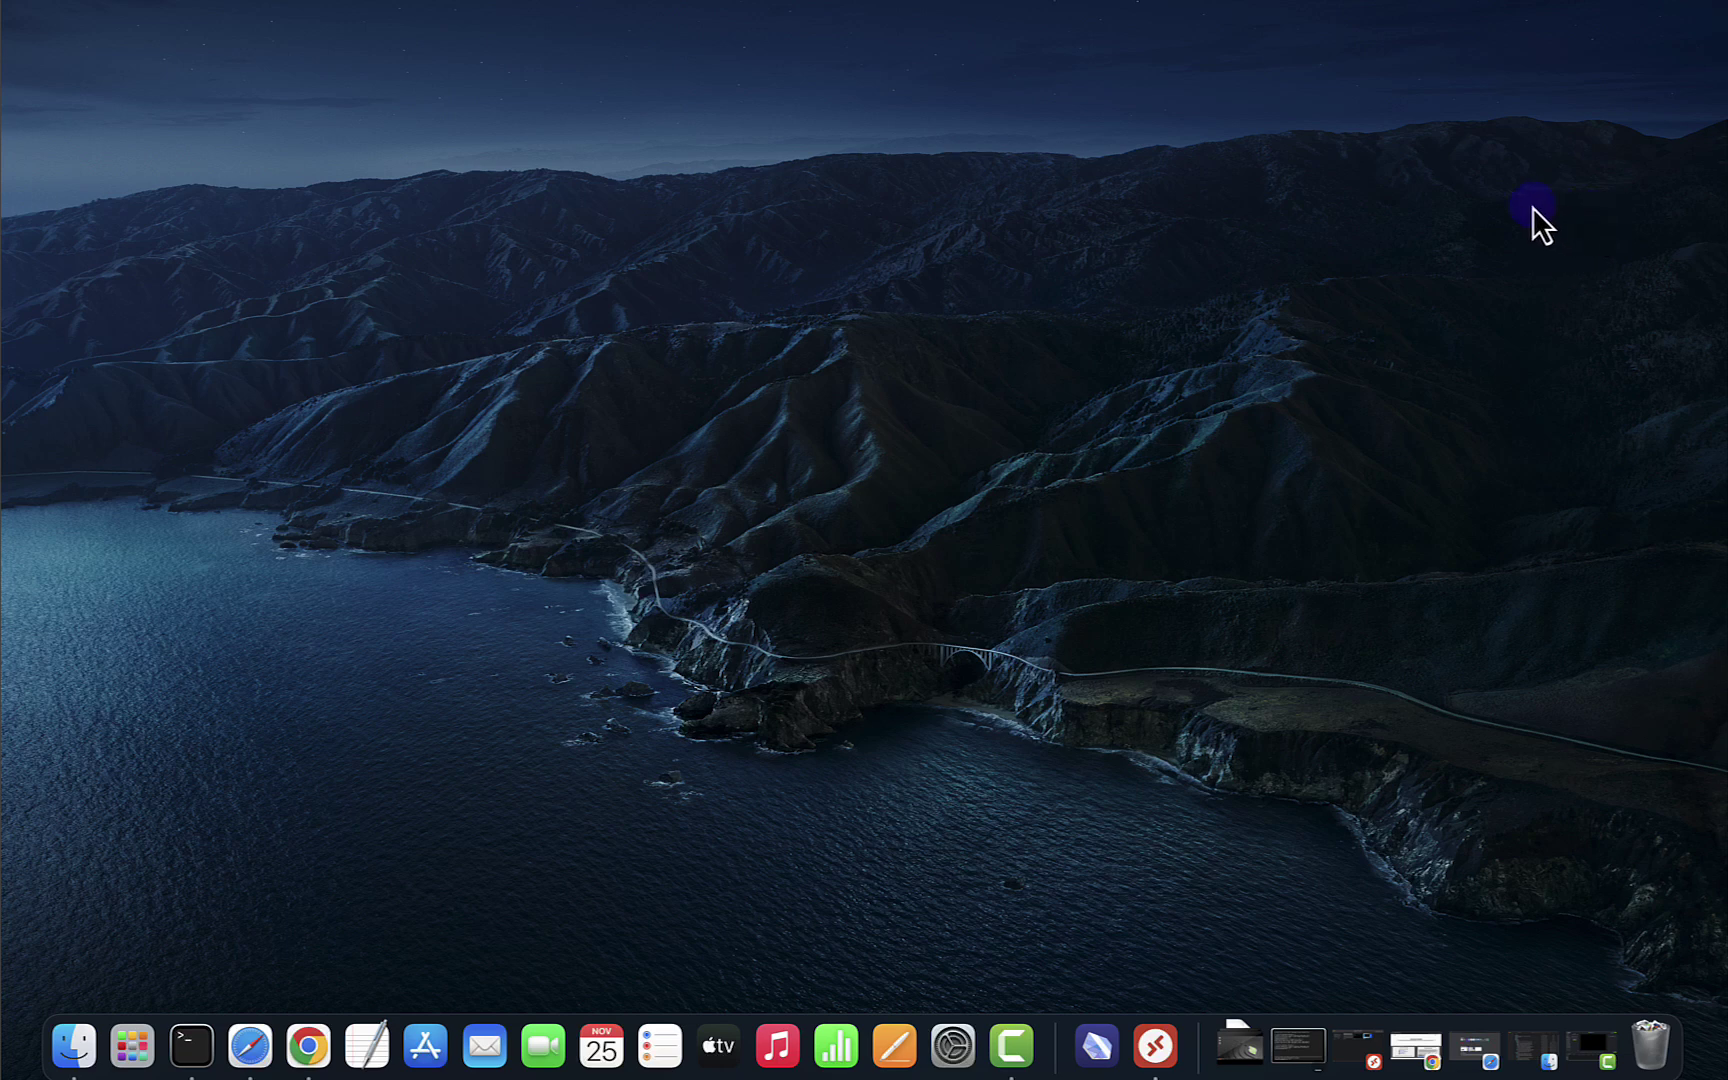
- Search Google for 'virtualbox download' in a new Chrome tab
{"action": "left_click", "coordinate": [308, 1046]}
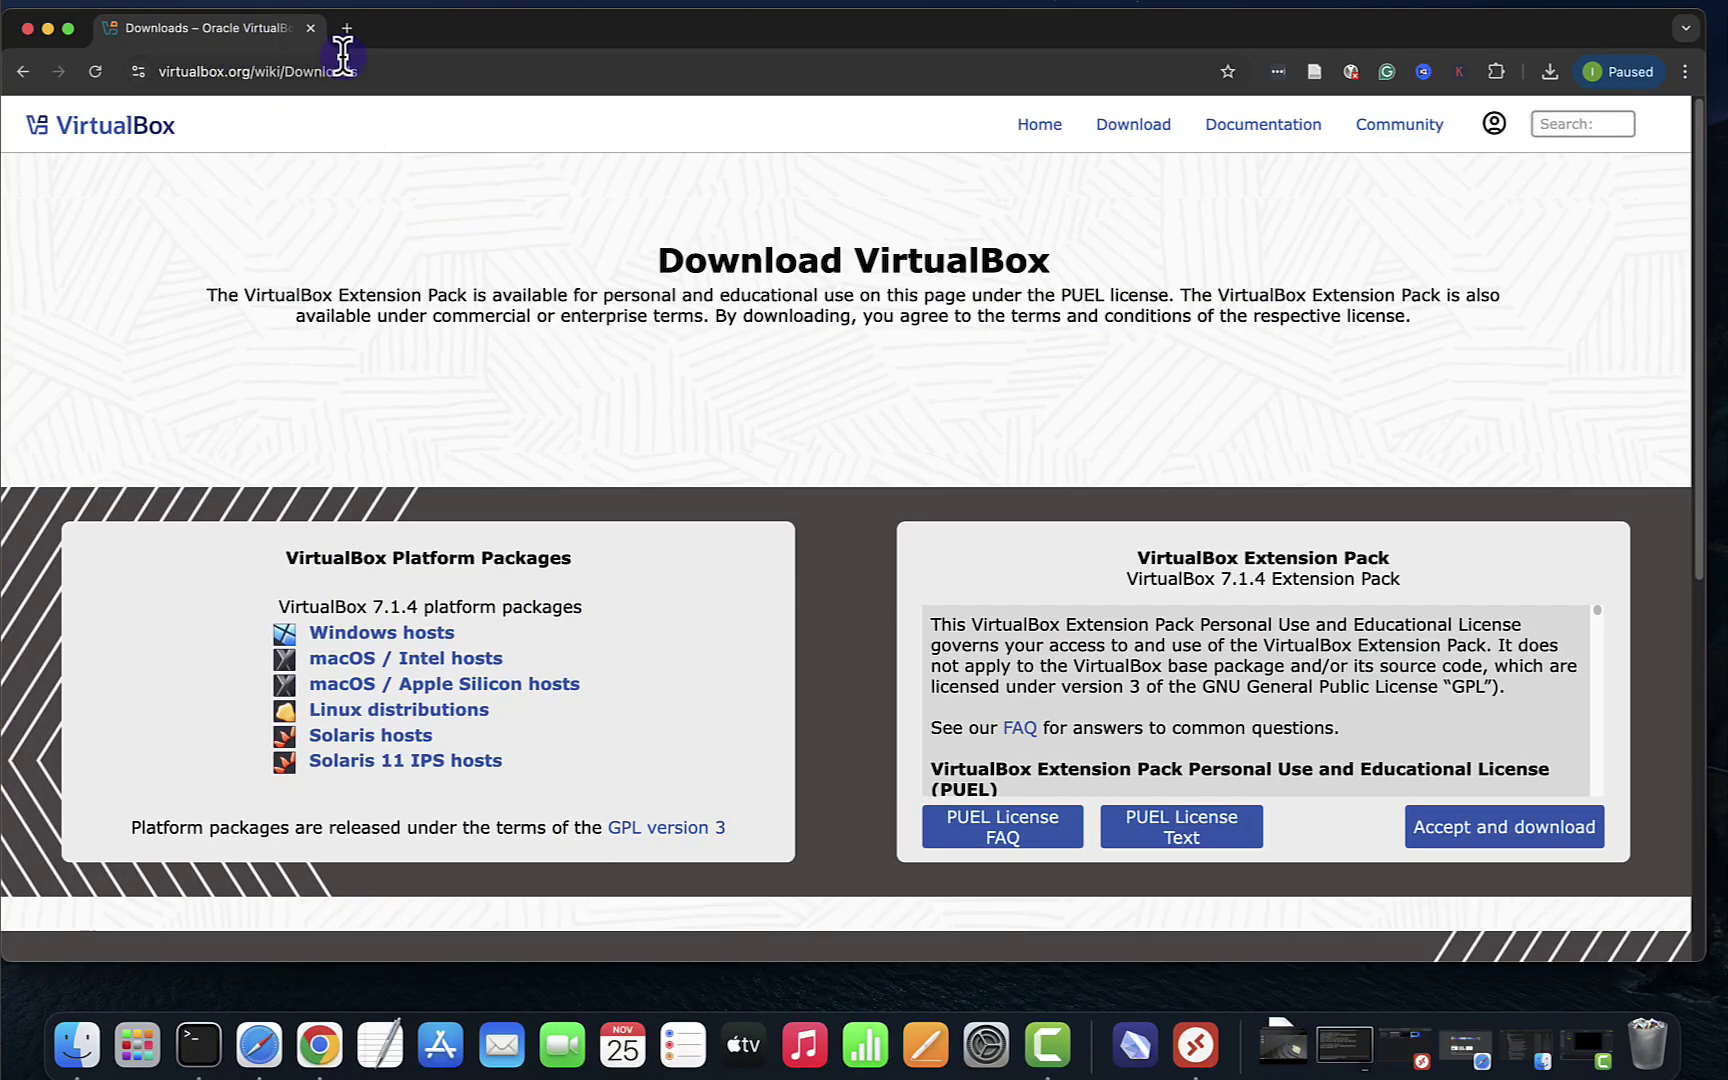
{"action": "left_click", "coordinate": [346, 27]}
{"action": "left_click", "coordinate": [487, 500]}
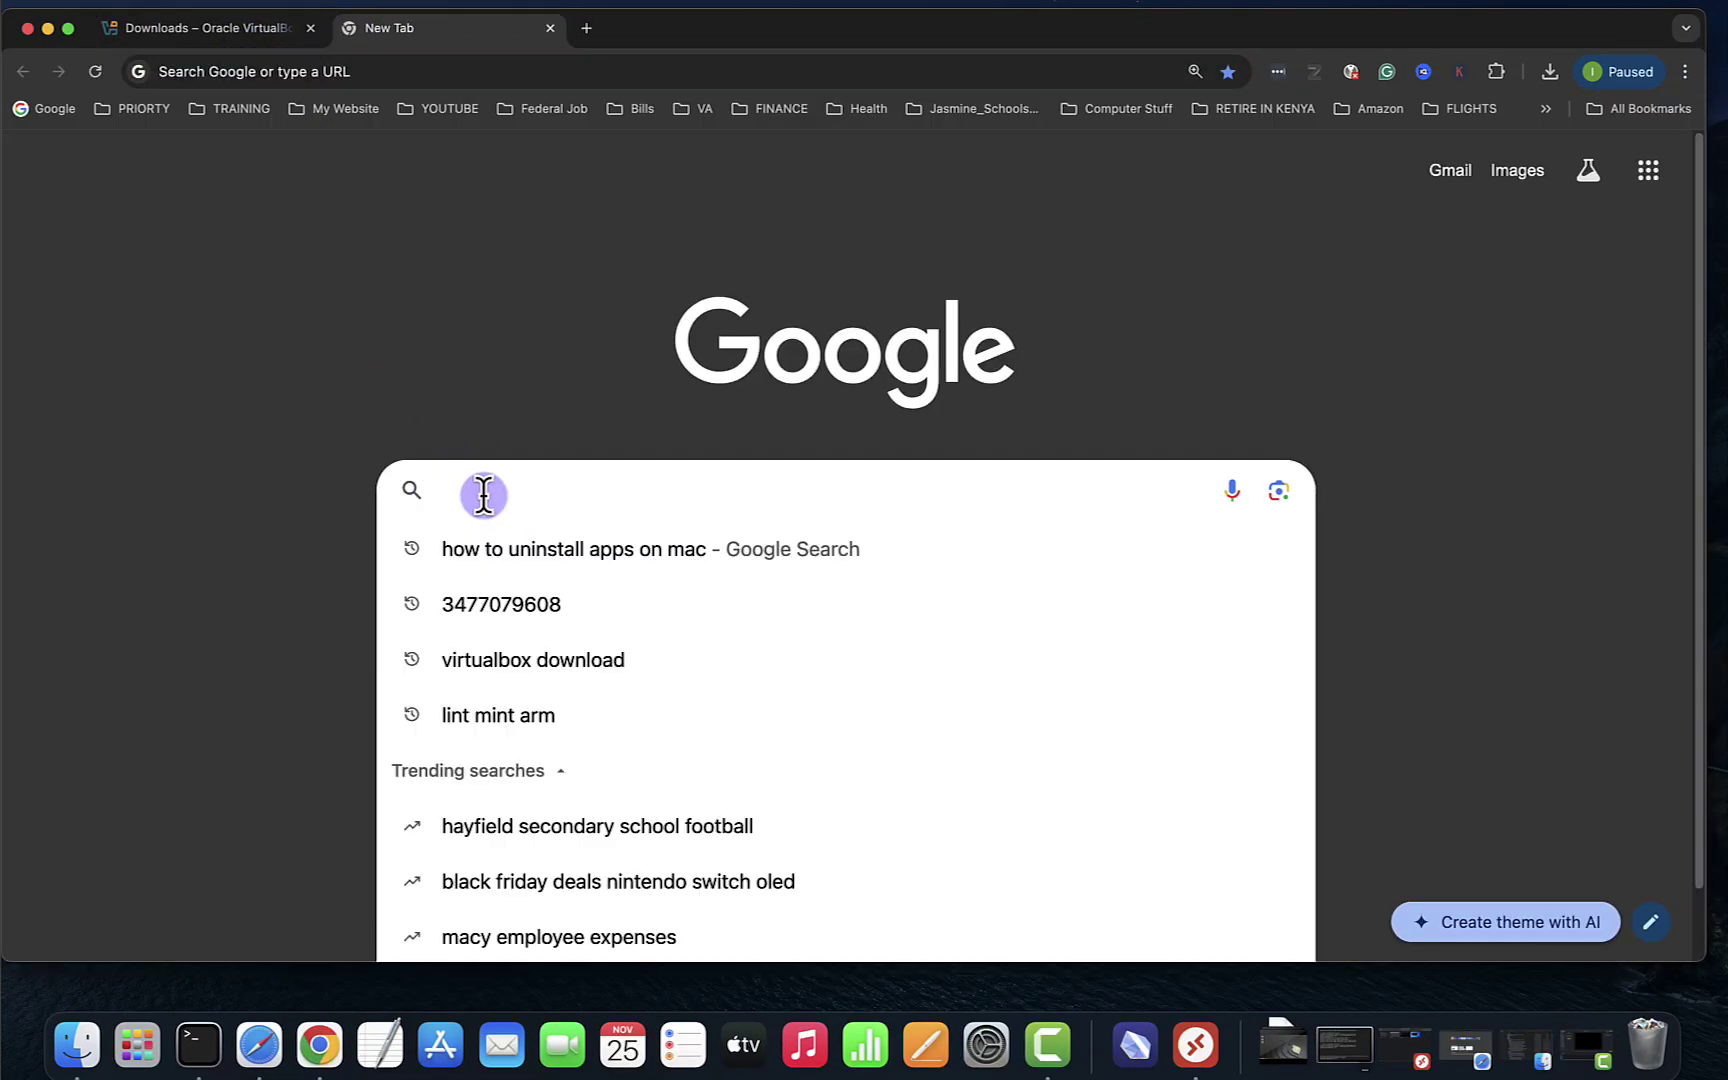
{"action": "type", "text": "vir"}
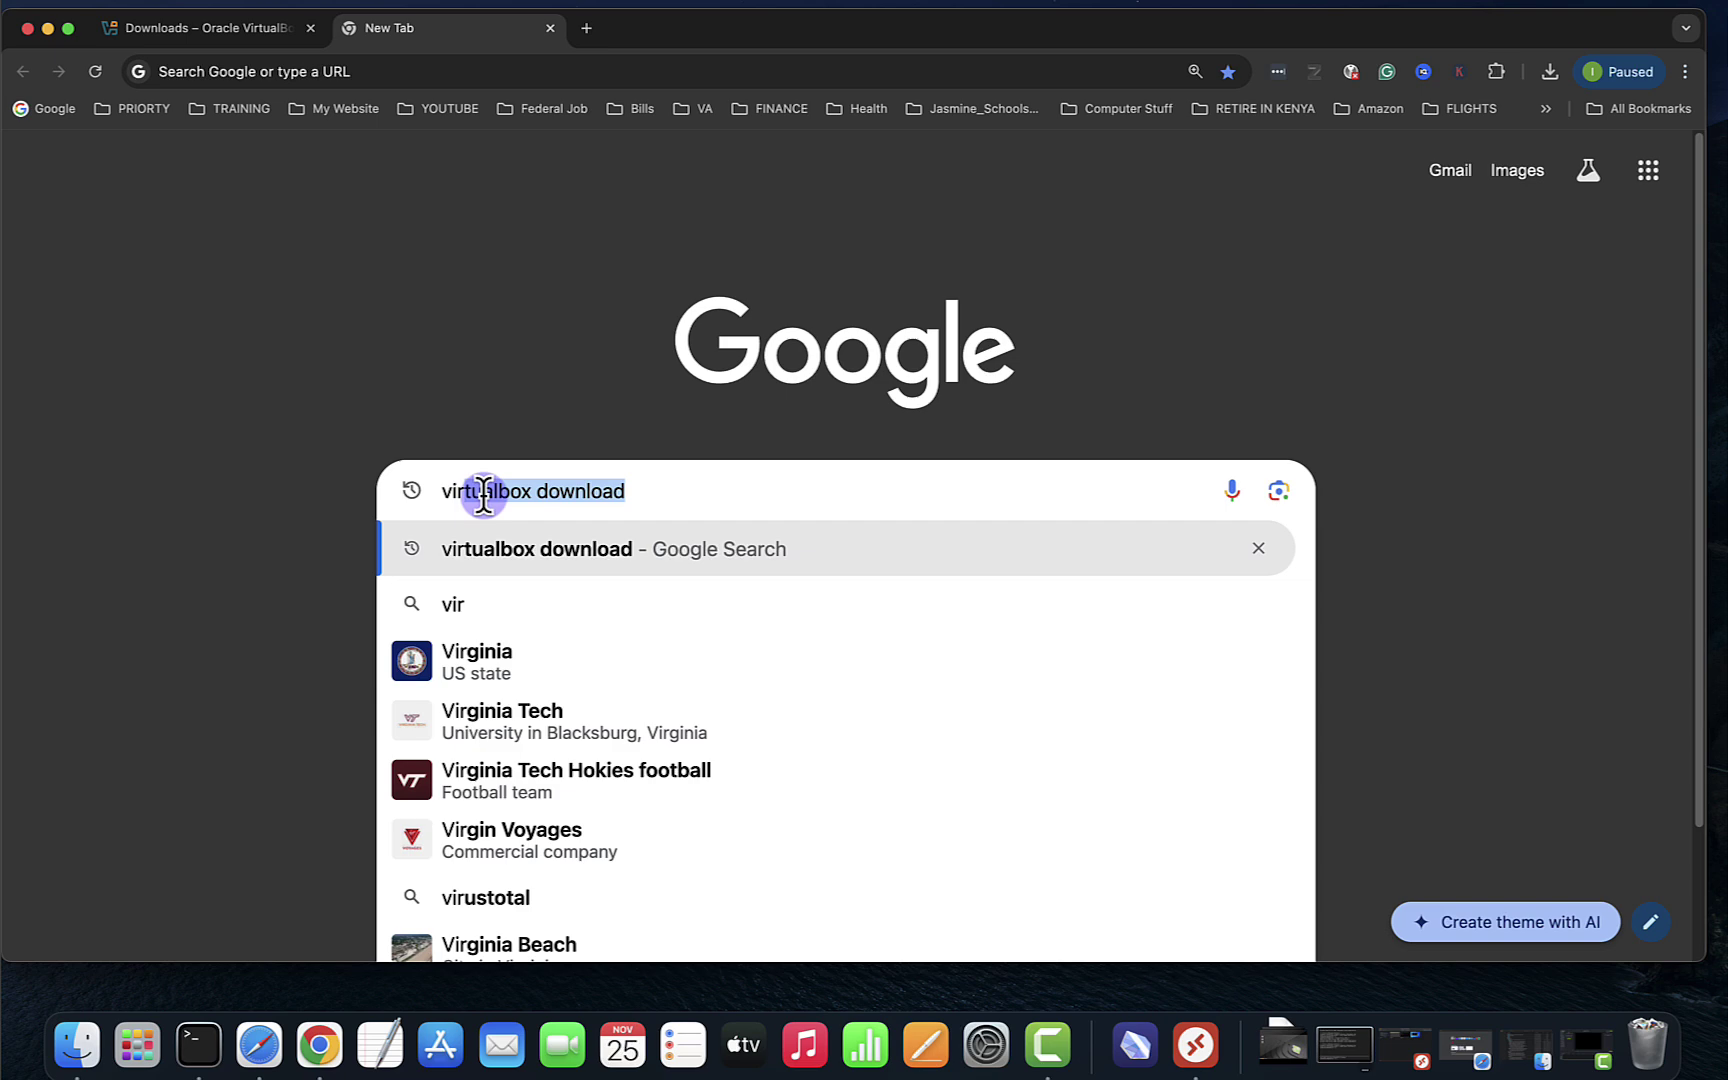
{"action": "type", "text": "tualbox"}
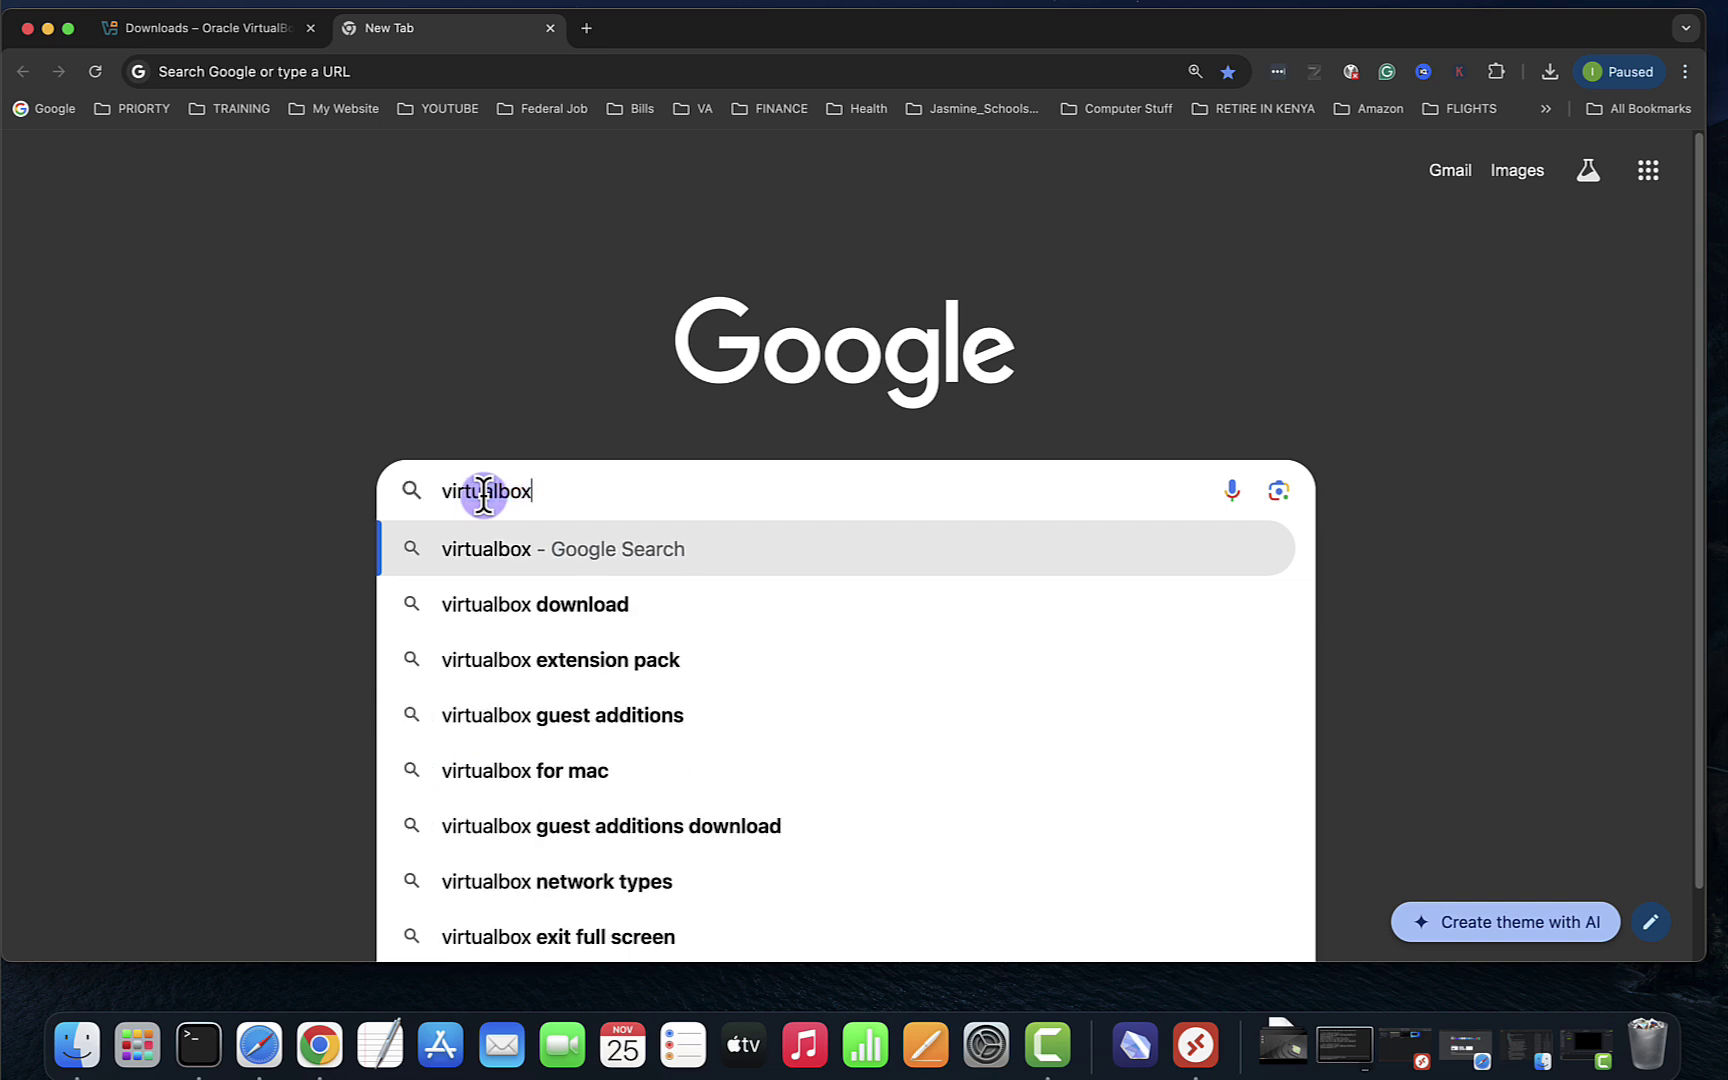
{"action": "type", "text": " dow"}
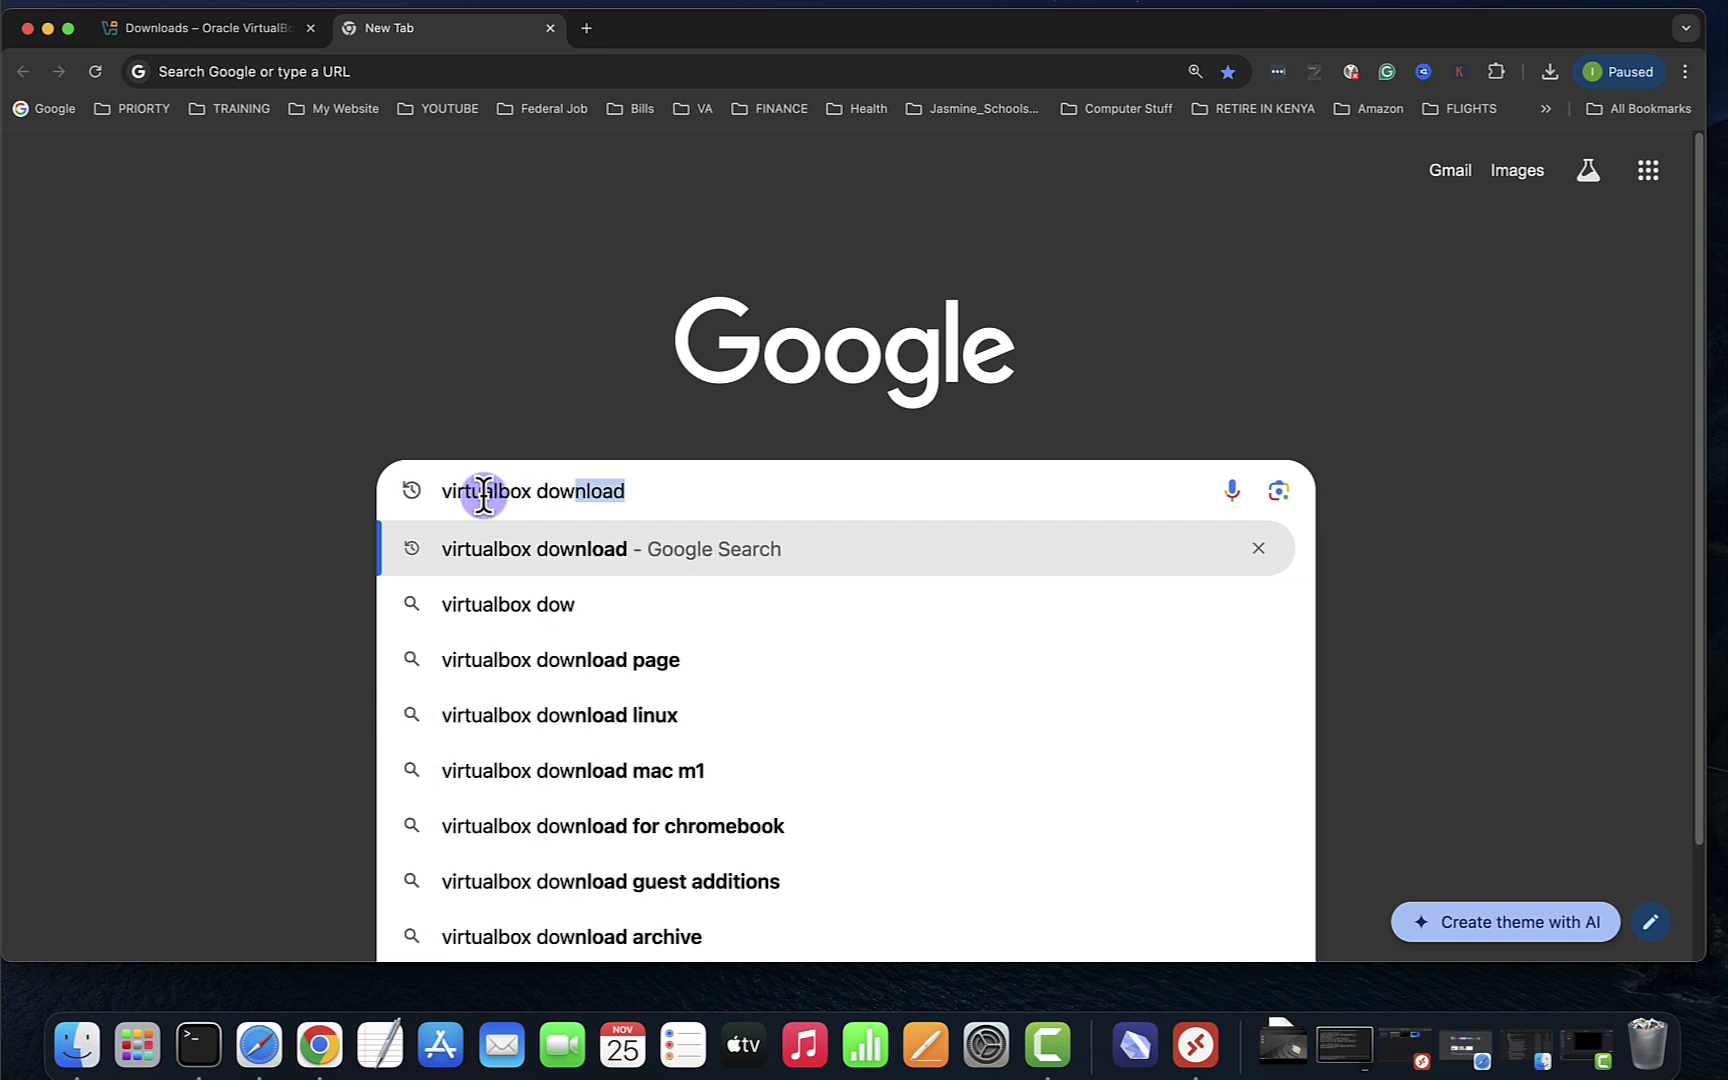
{"action": "key", "text": "Return"}
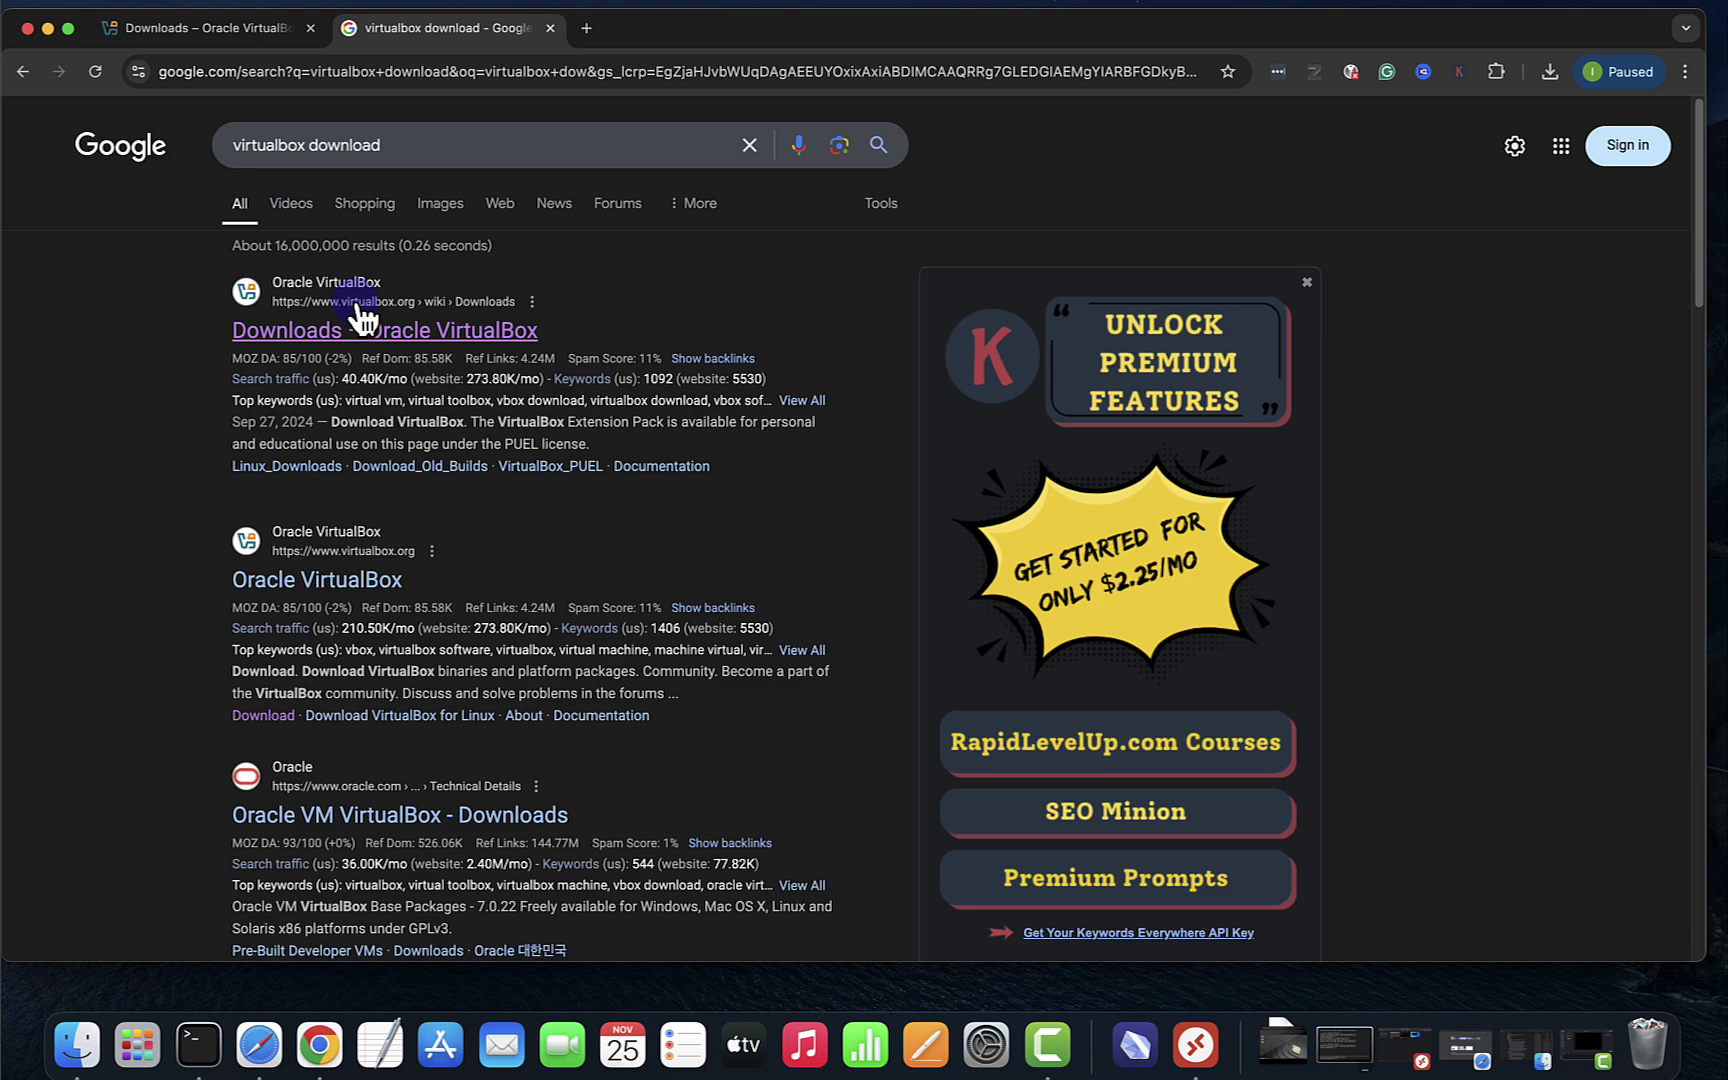
- Save VirtualBox-7.1.4-165100-macOSArm64.dmg from the Oracle VirtualBox Downloads page
{"action": "left_click", "coordinate": [423, 354]}
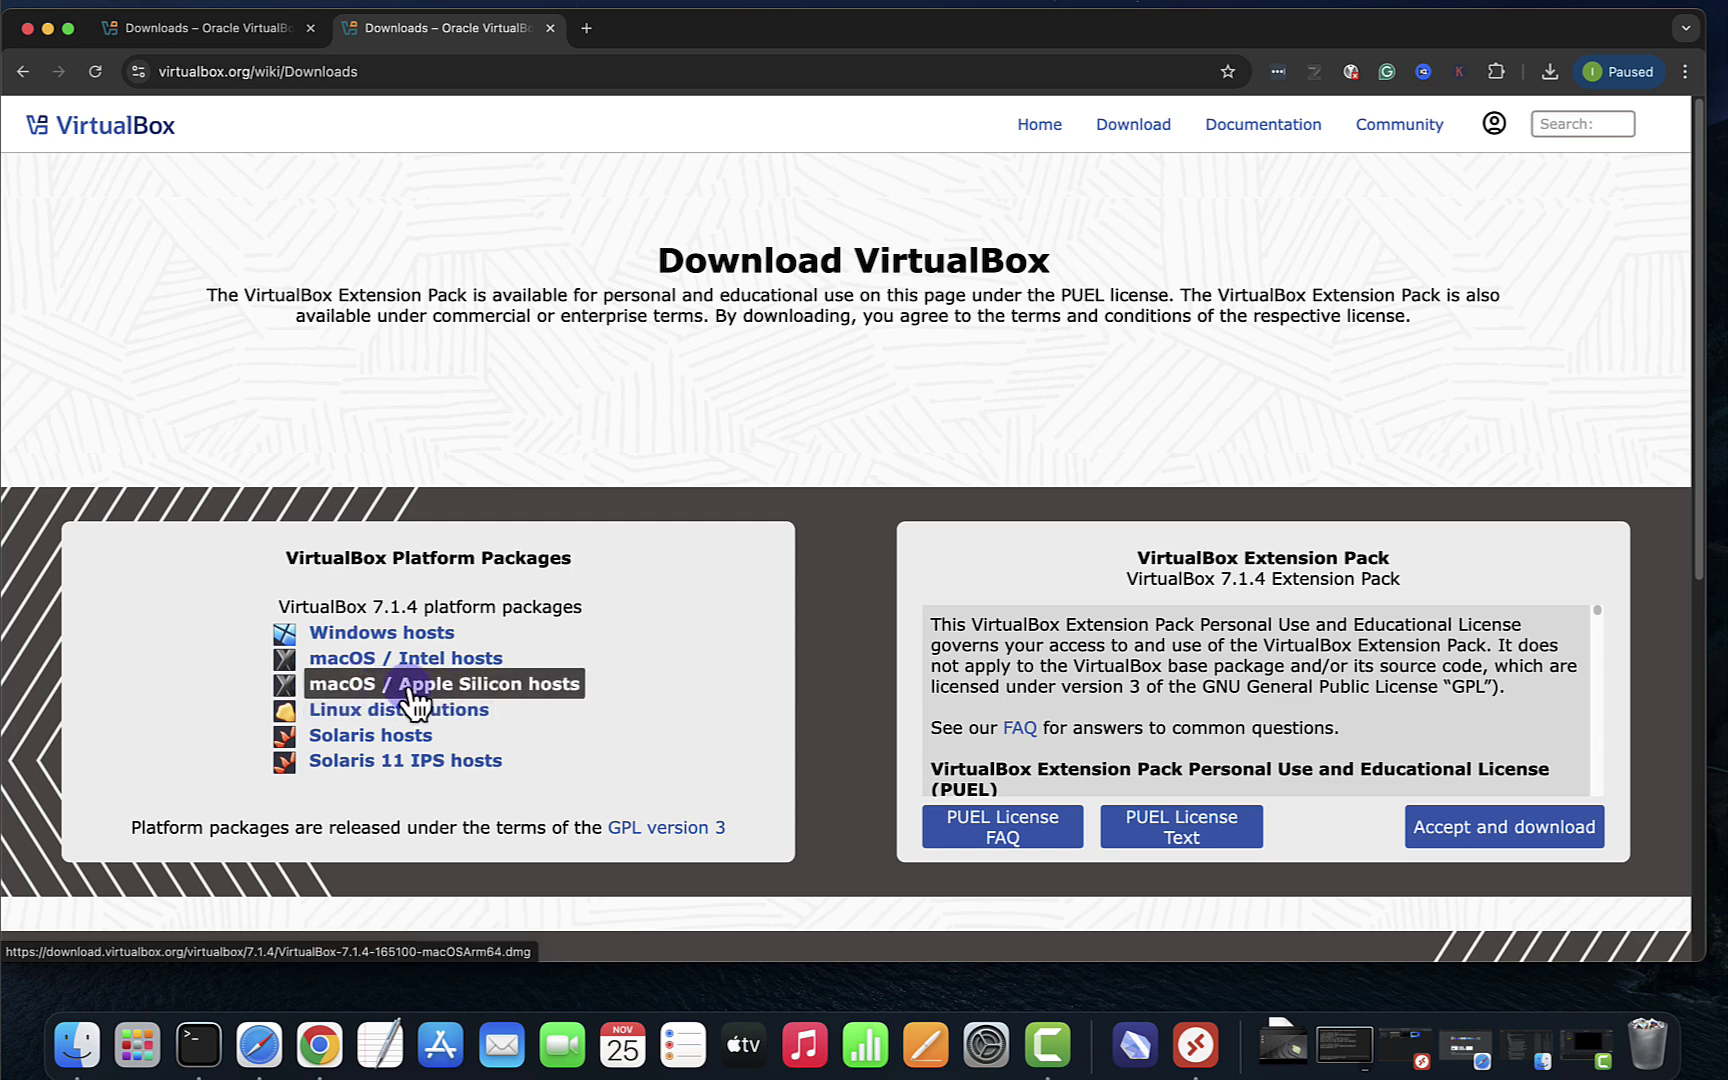
{"action": "left_click", "coordinate": [410, 685]}
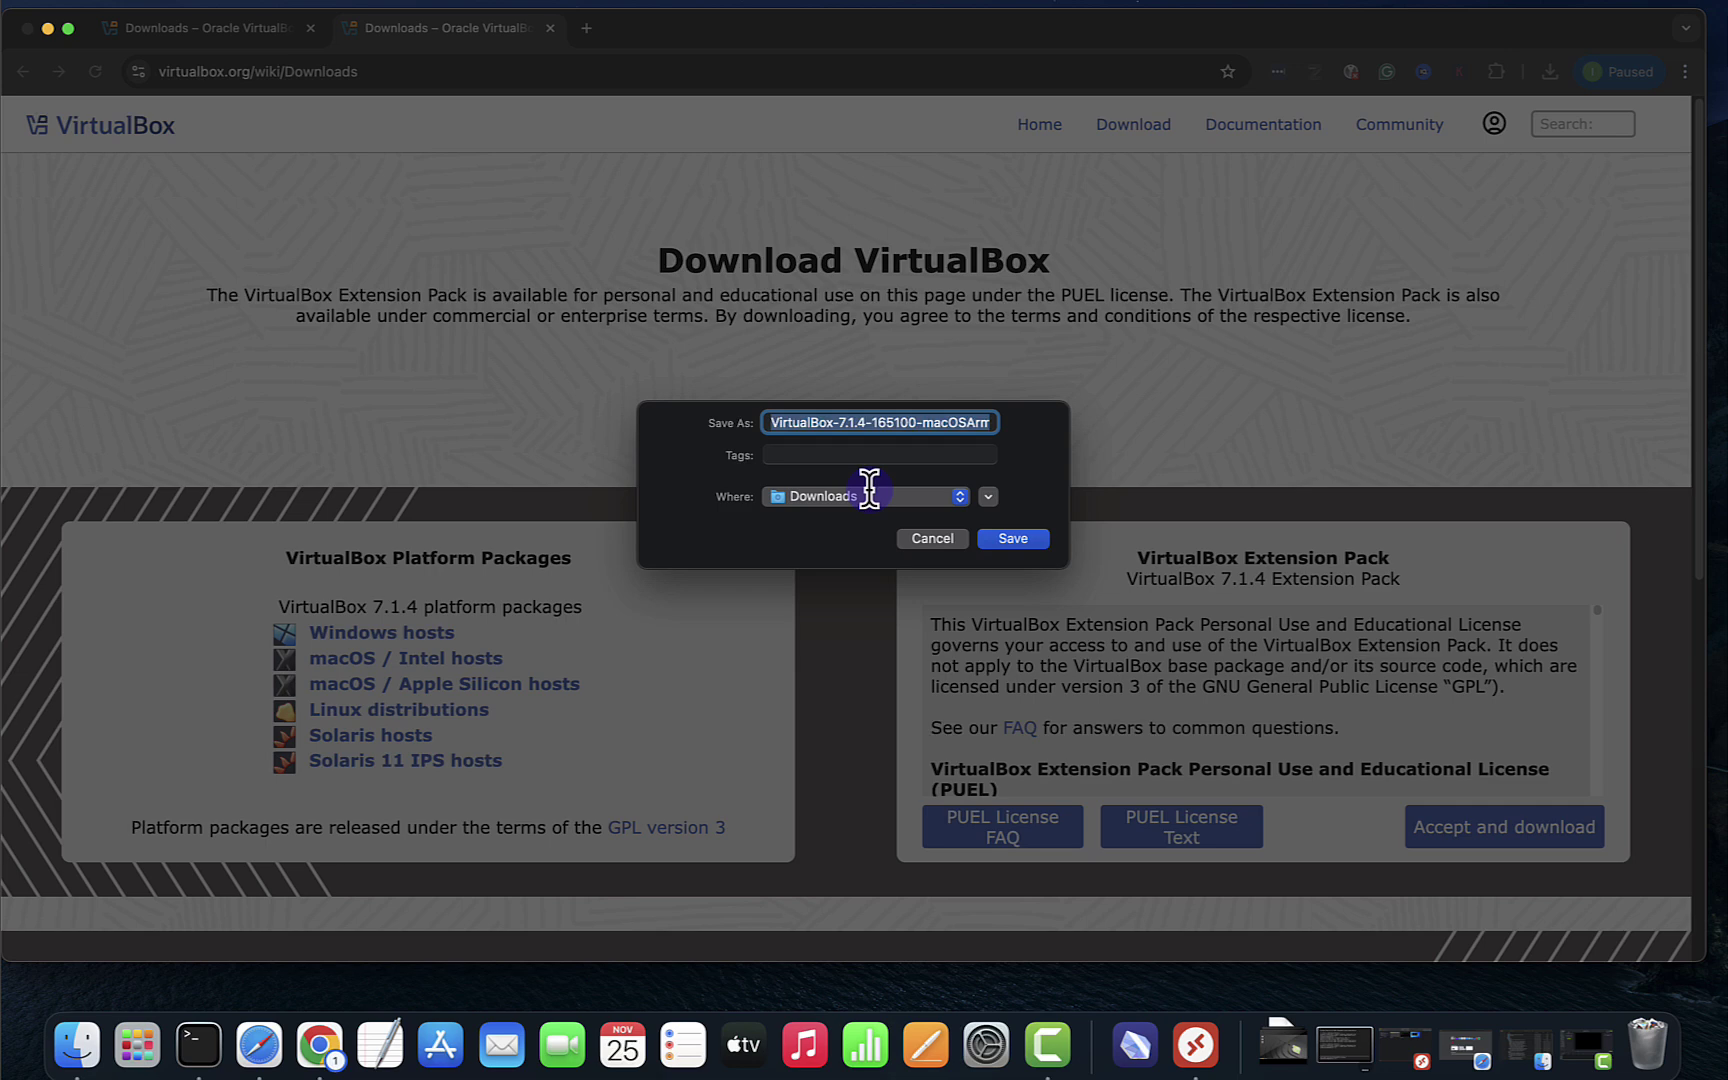
{"action": "left_click", "coordinate": [1017, 542]}
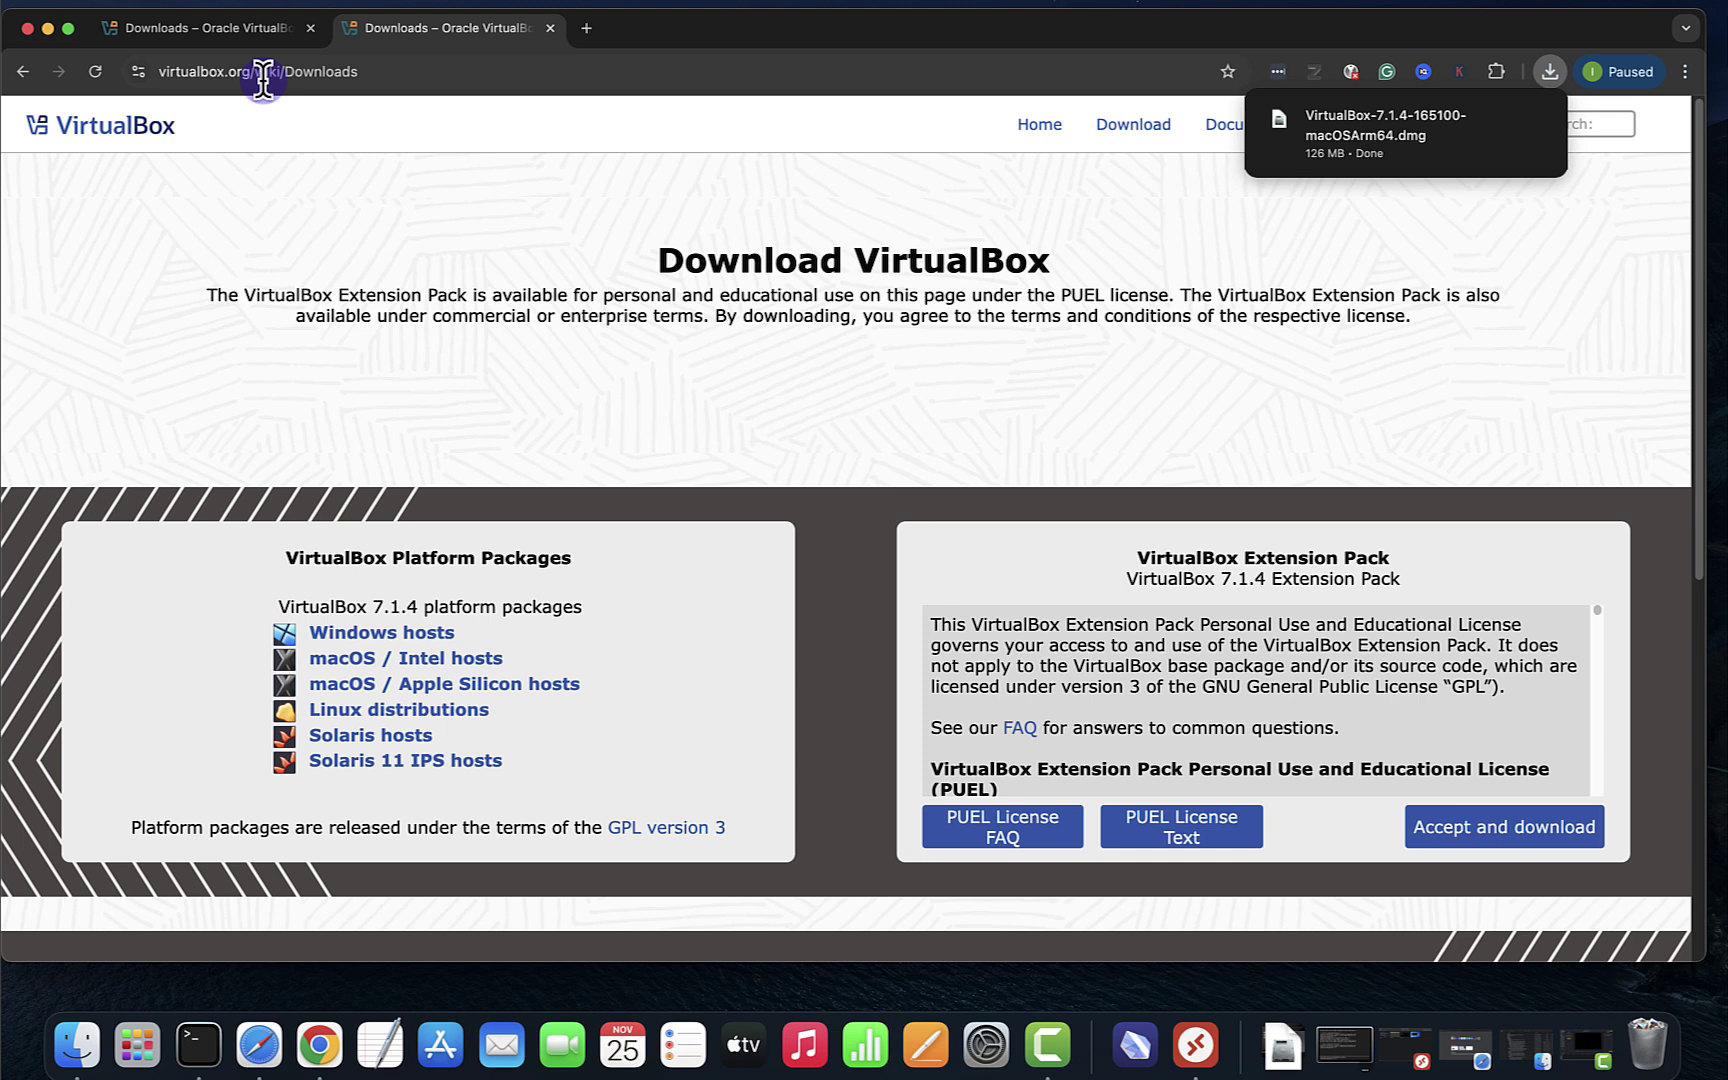
- Mount the downloaded VirtualBox .dmg, minimize Chrome and launch VirtualBox.pkg
{"action": "left_click", "coordinate": [1408, 151]}
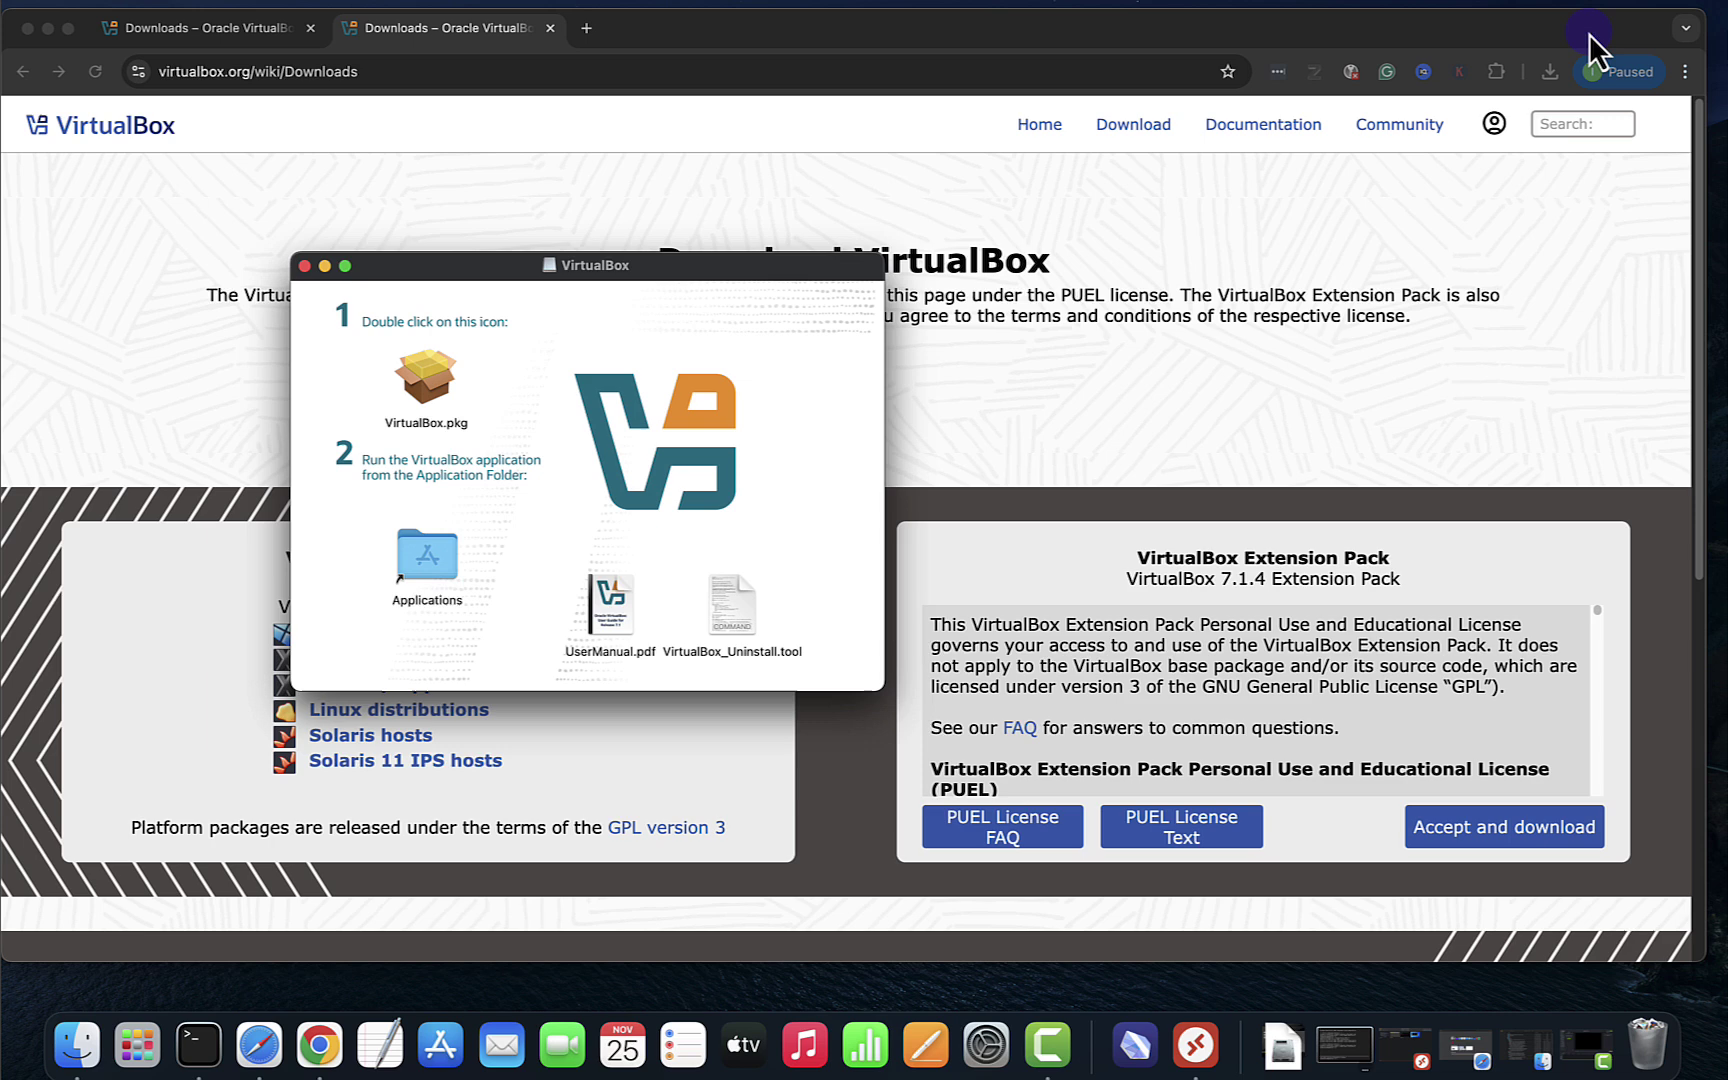
{"action": "left_click", "coordinate": [48, 27]}
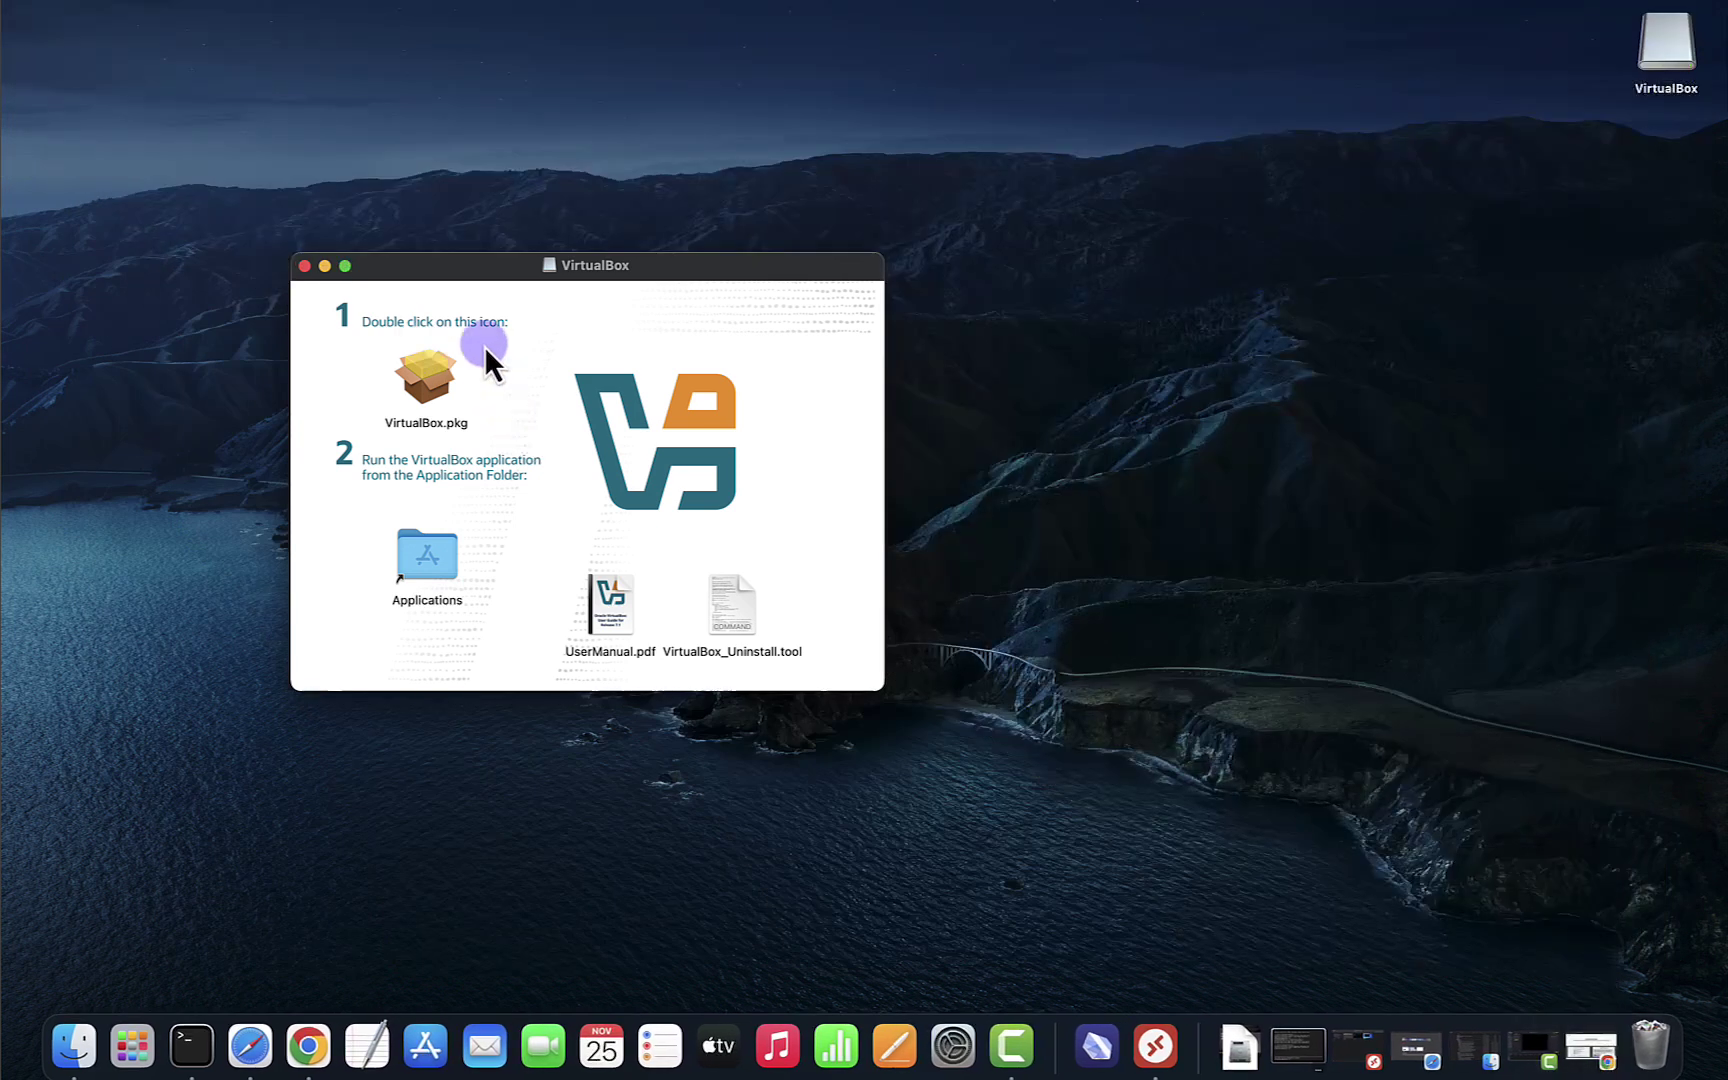
{"action": "left_click_drag", "start_coordinate": [694, 264], "coordinate": [873, 163]}
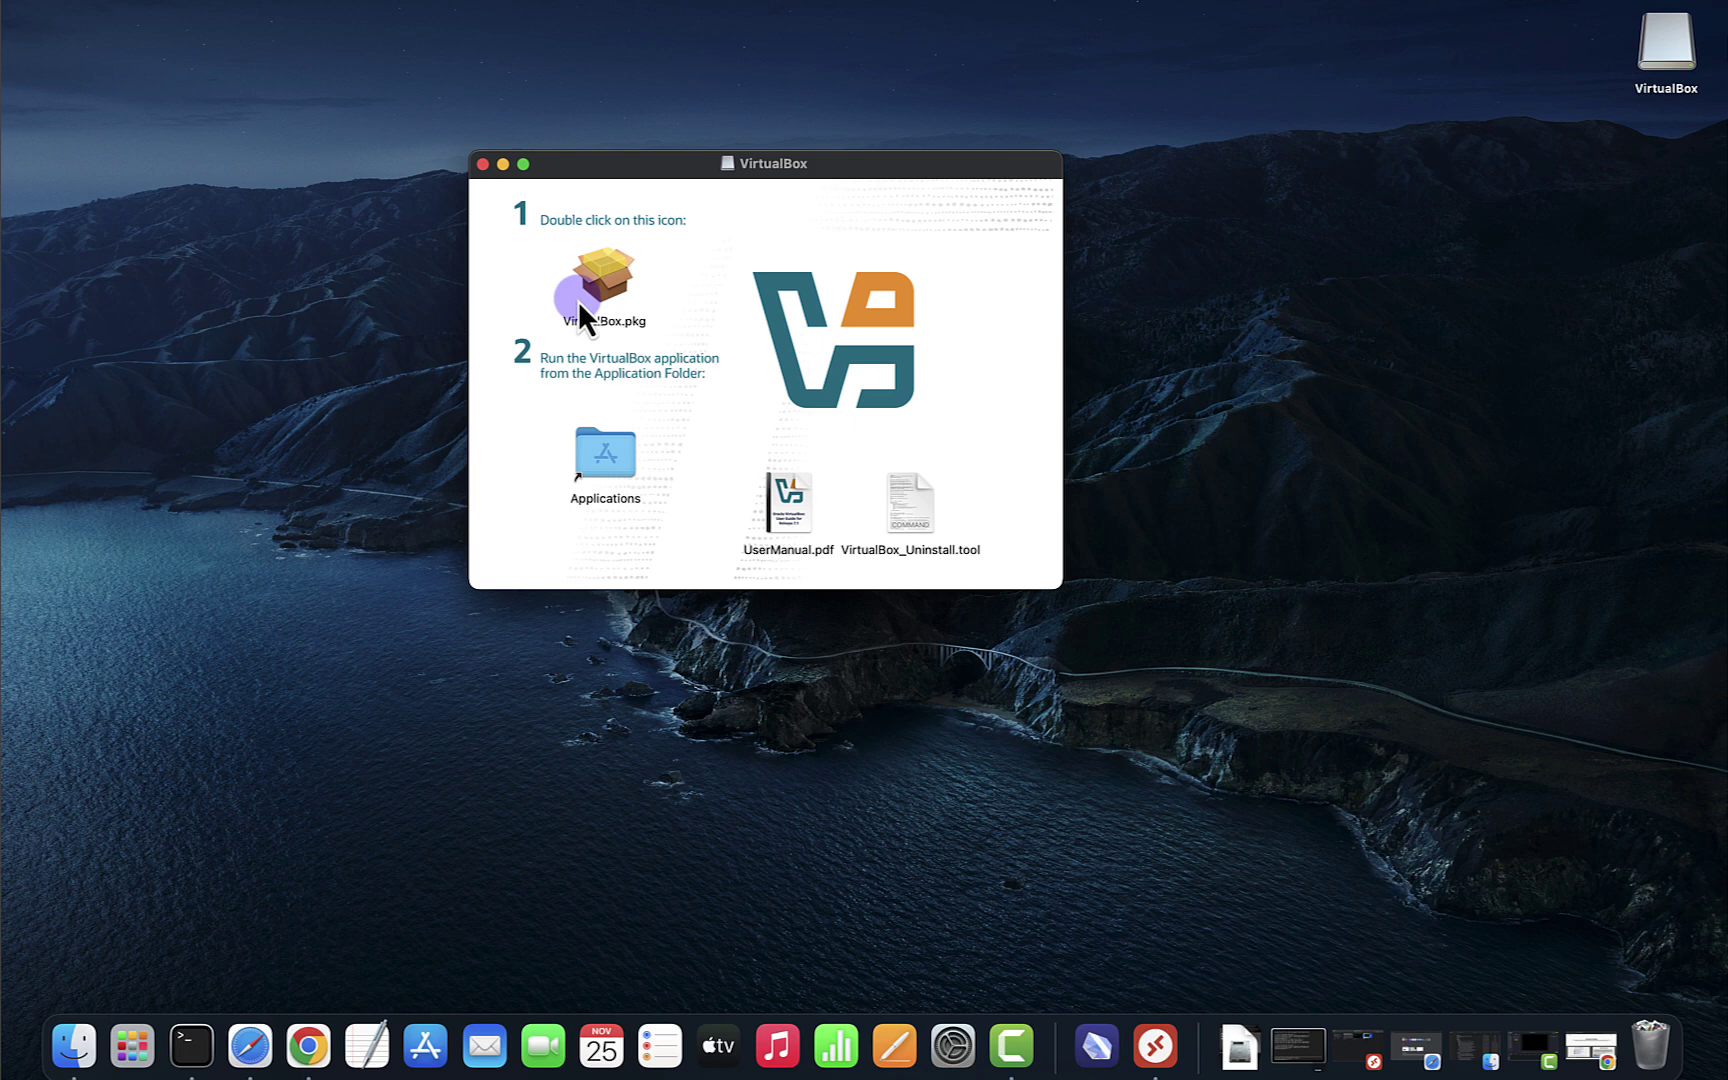
{"action": "double_click", "coordinate": [601, 287]}
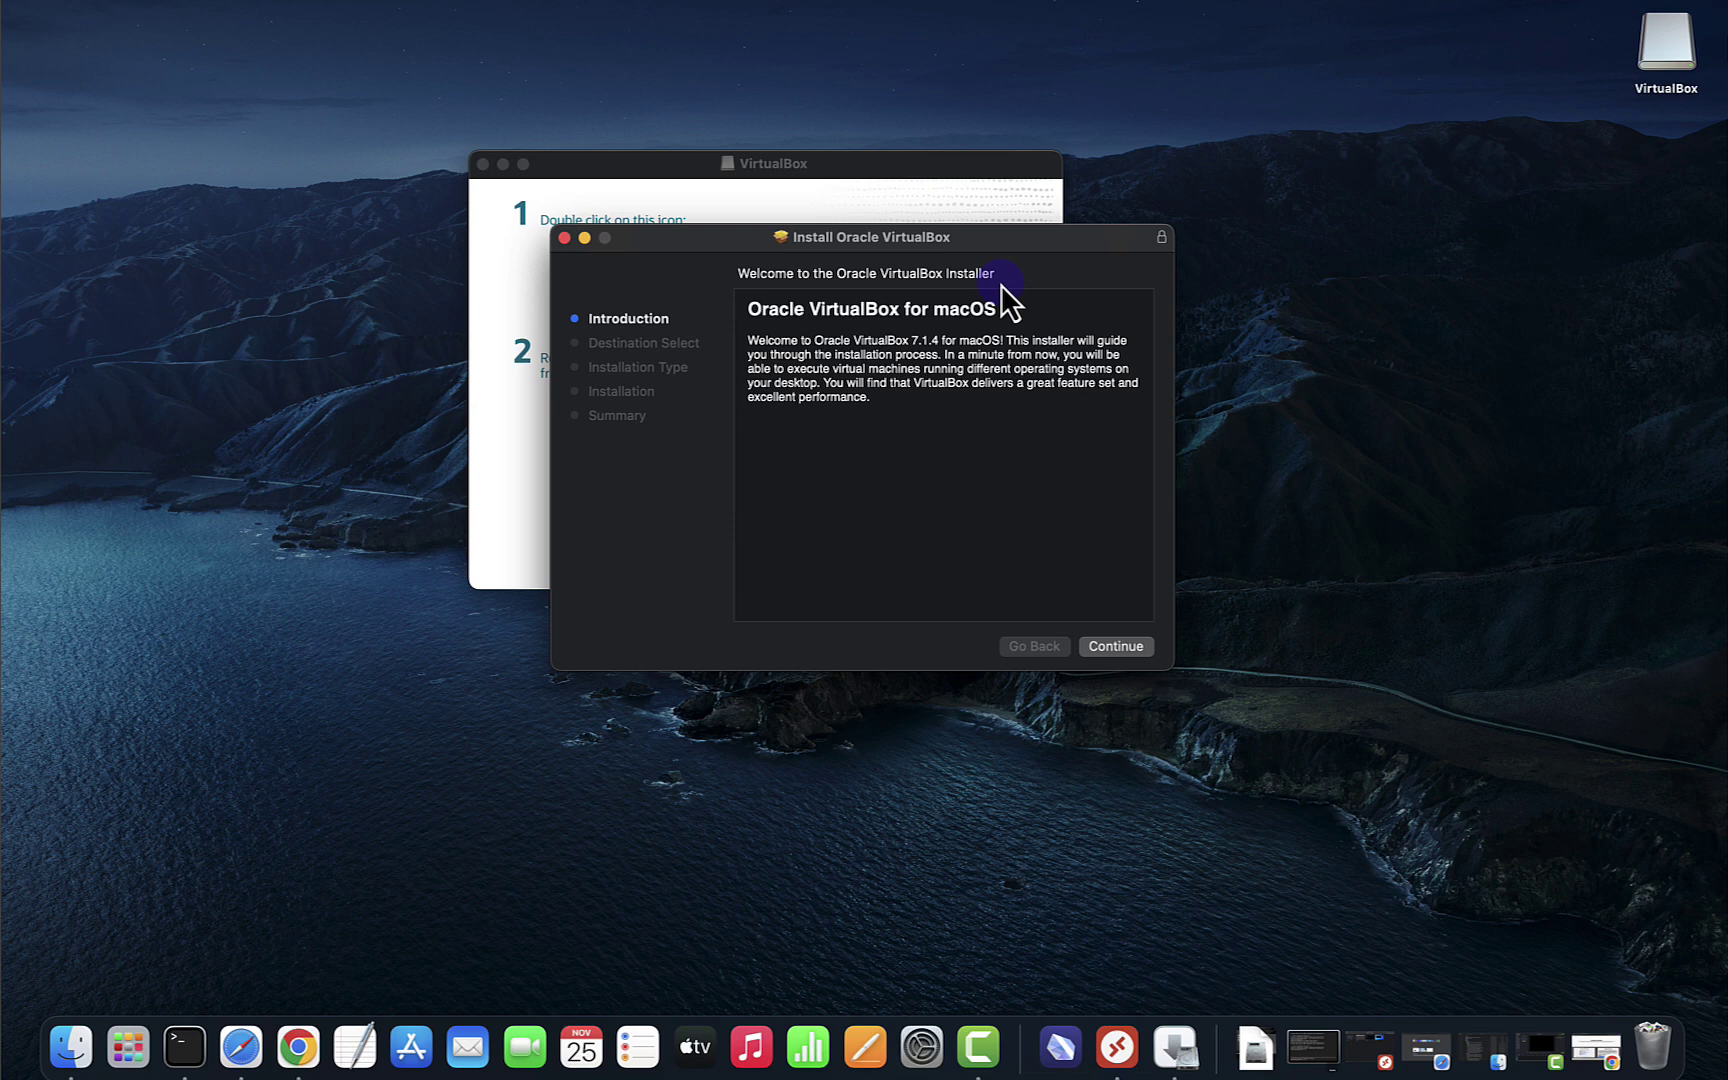
- Run the standard VirtualBox installation for all users, authorizing with the administrator password
{"action": "left_click", "coordinate": [1115, 647]}
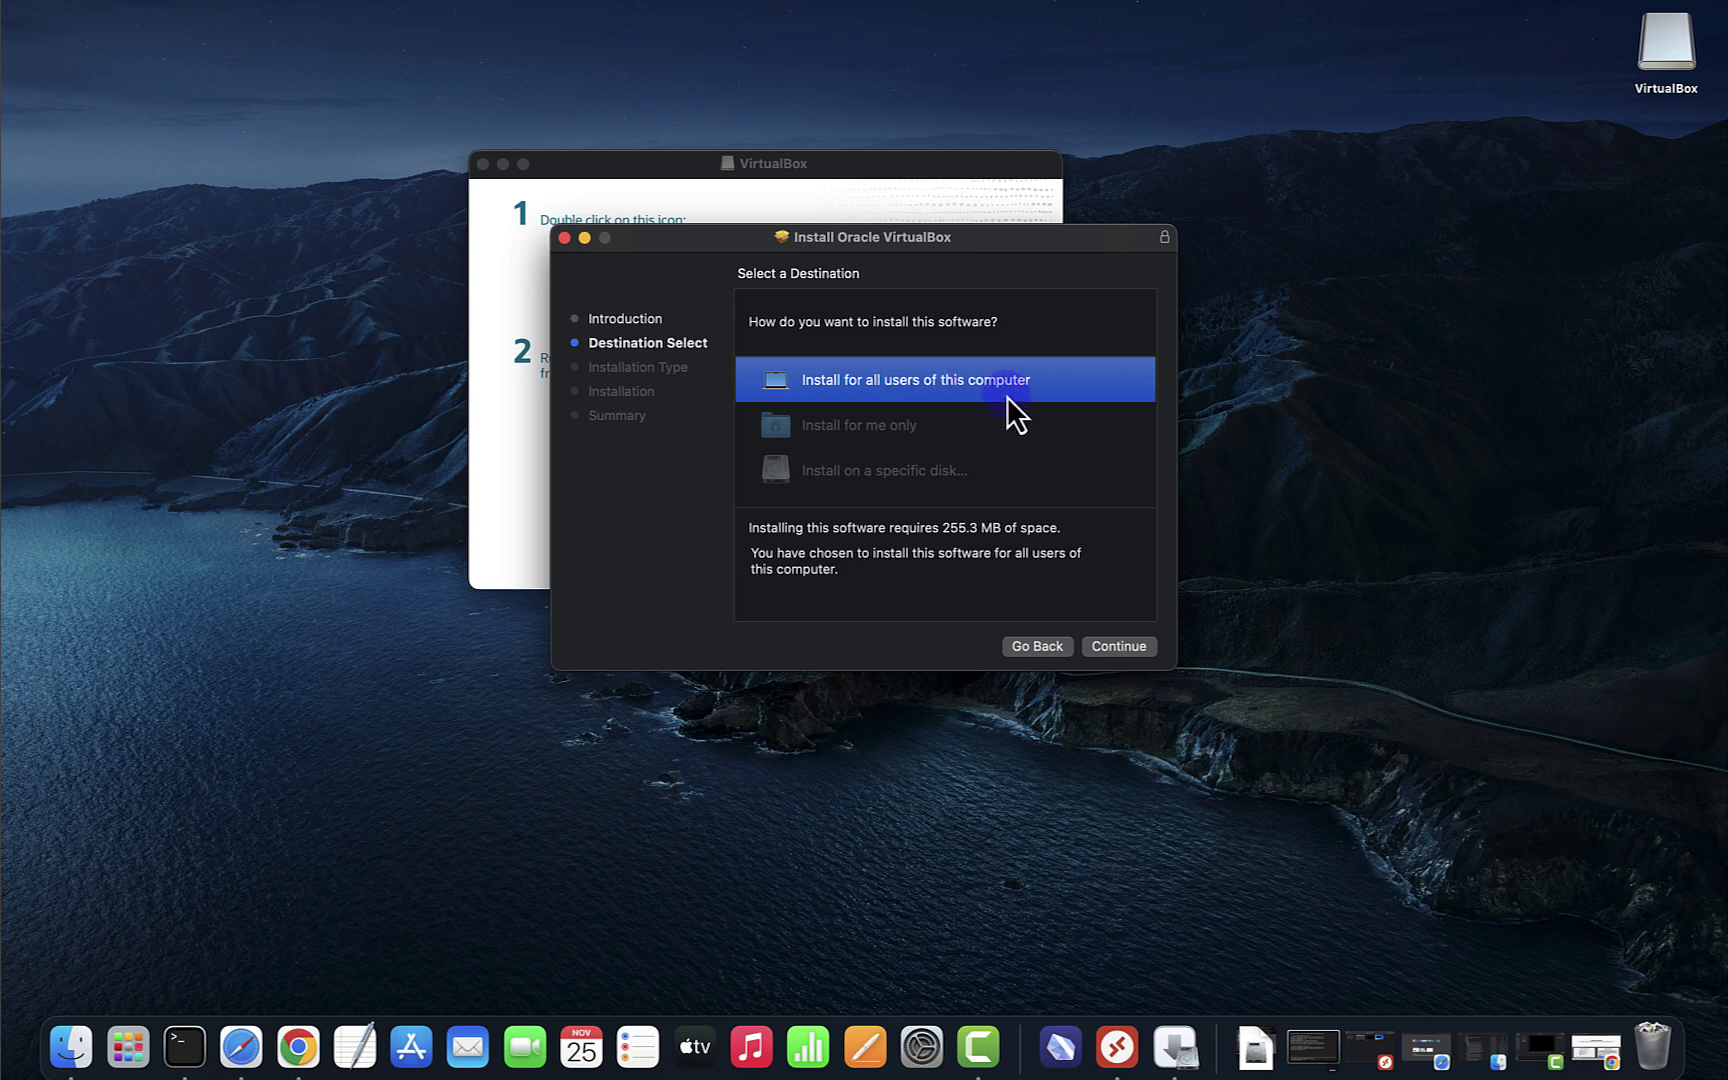
{"action": "left_click", "coordinate": [1121, 650]}
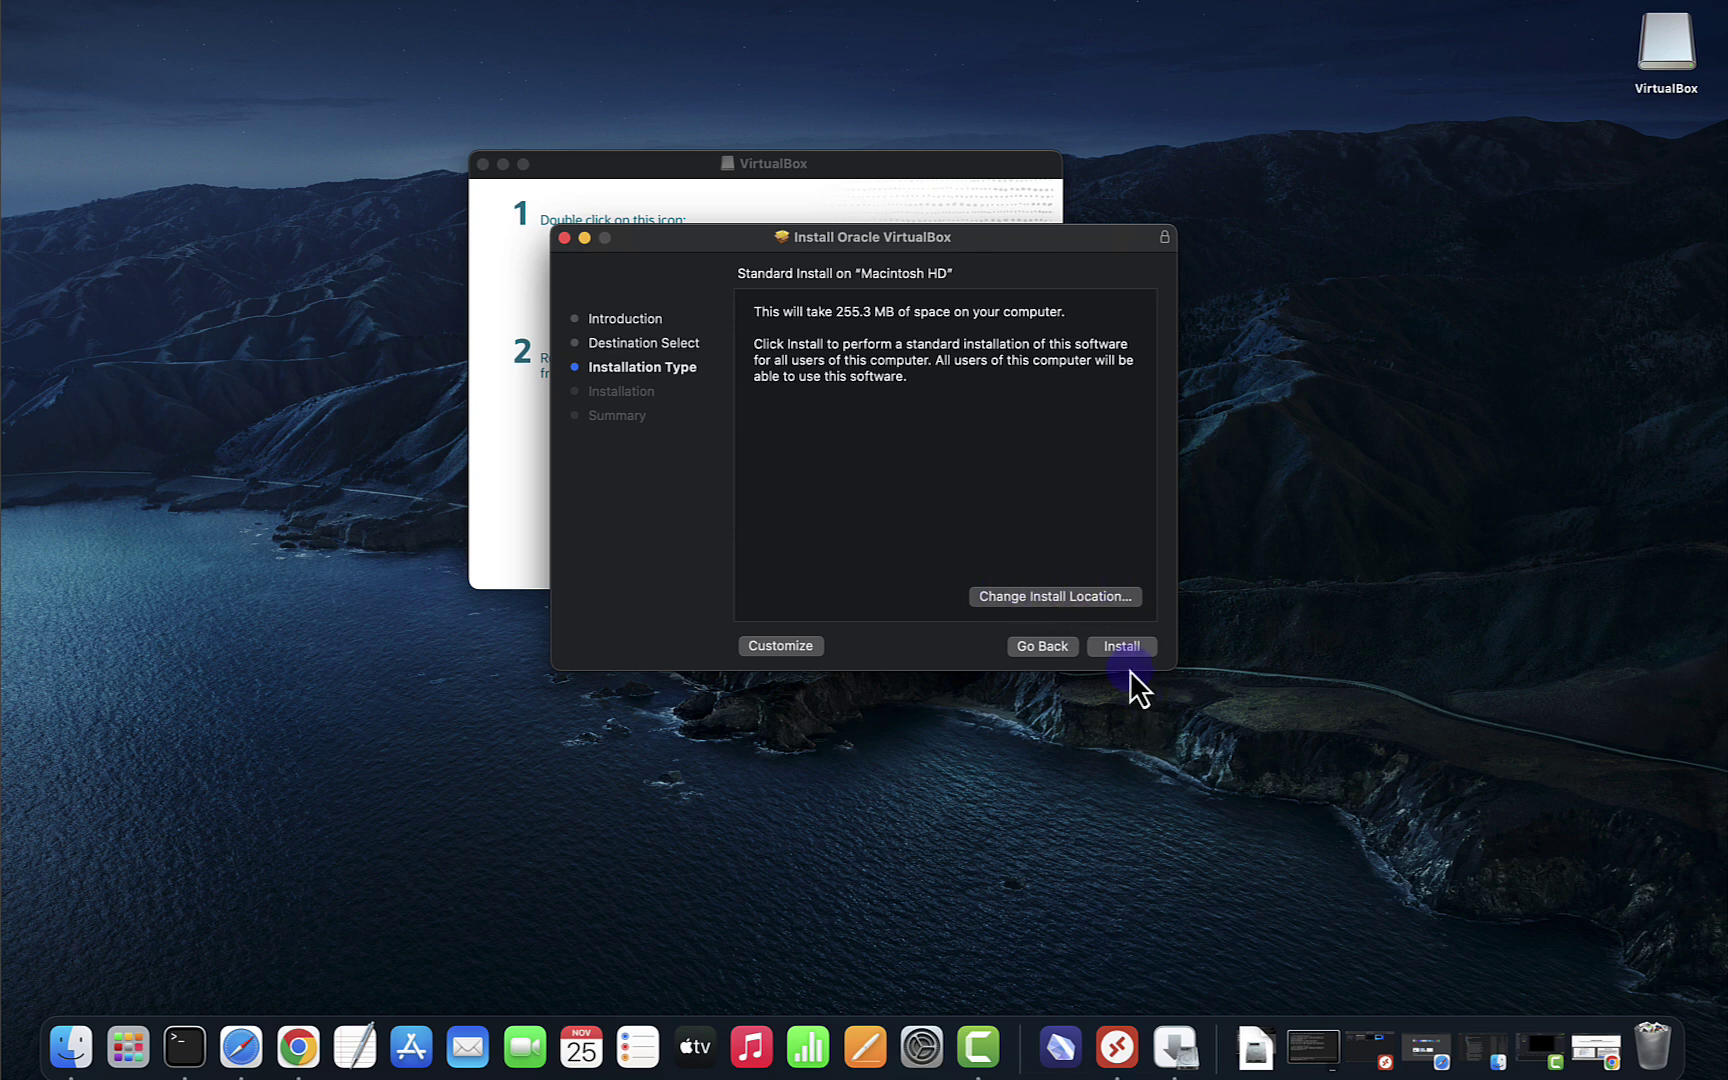
{"action": "left_click", "coordinate": [1111, 651]}
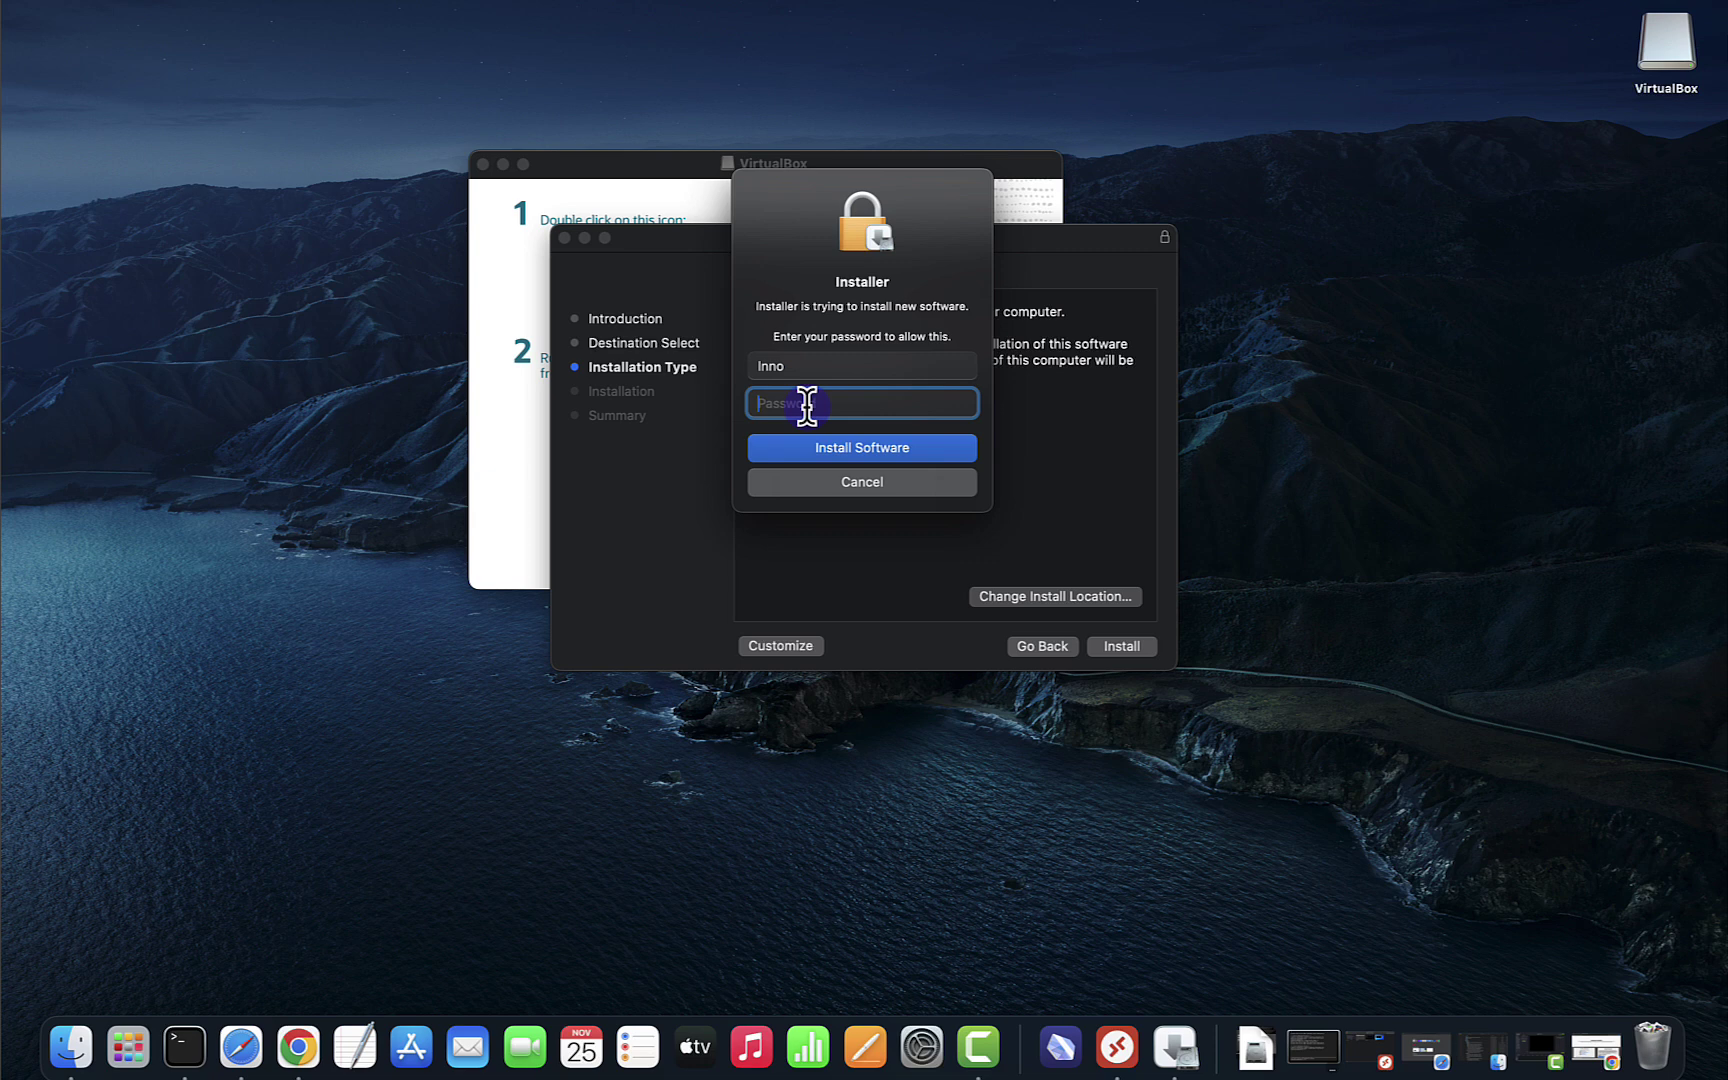
{"action": "type", "text": "********"}
{"action": "key", "text": "Return"}
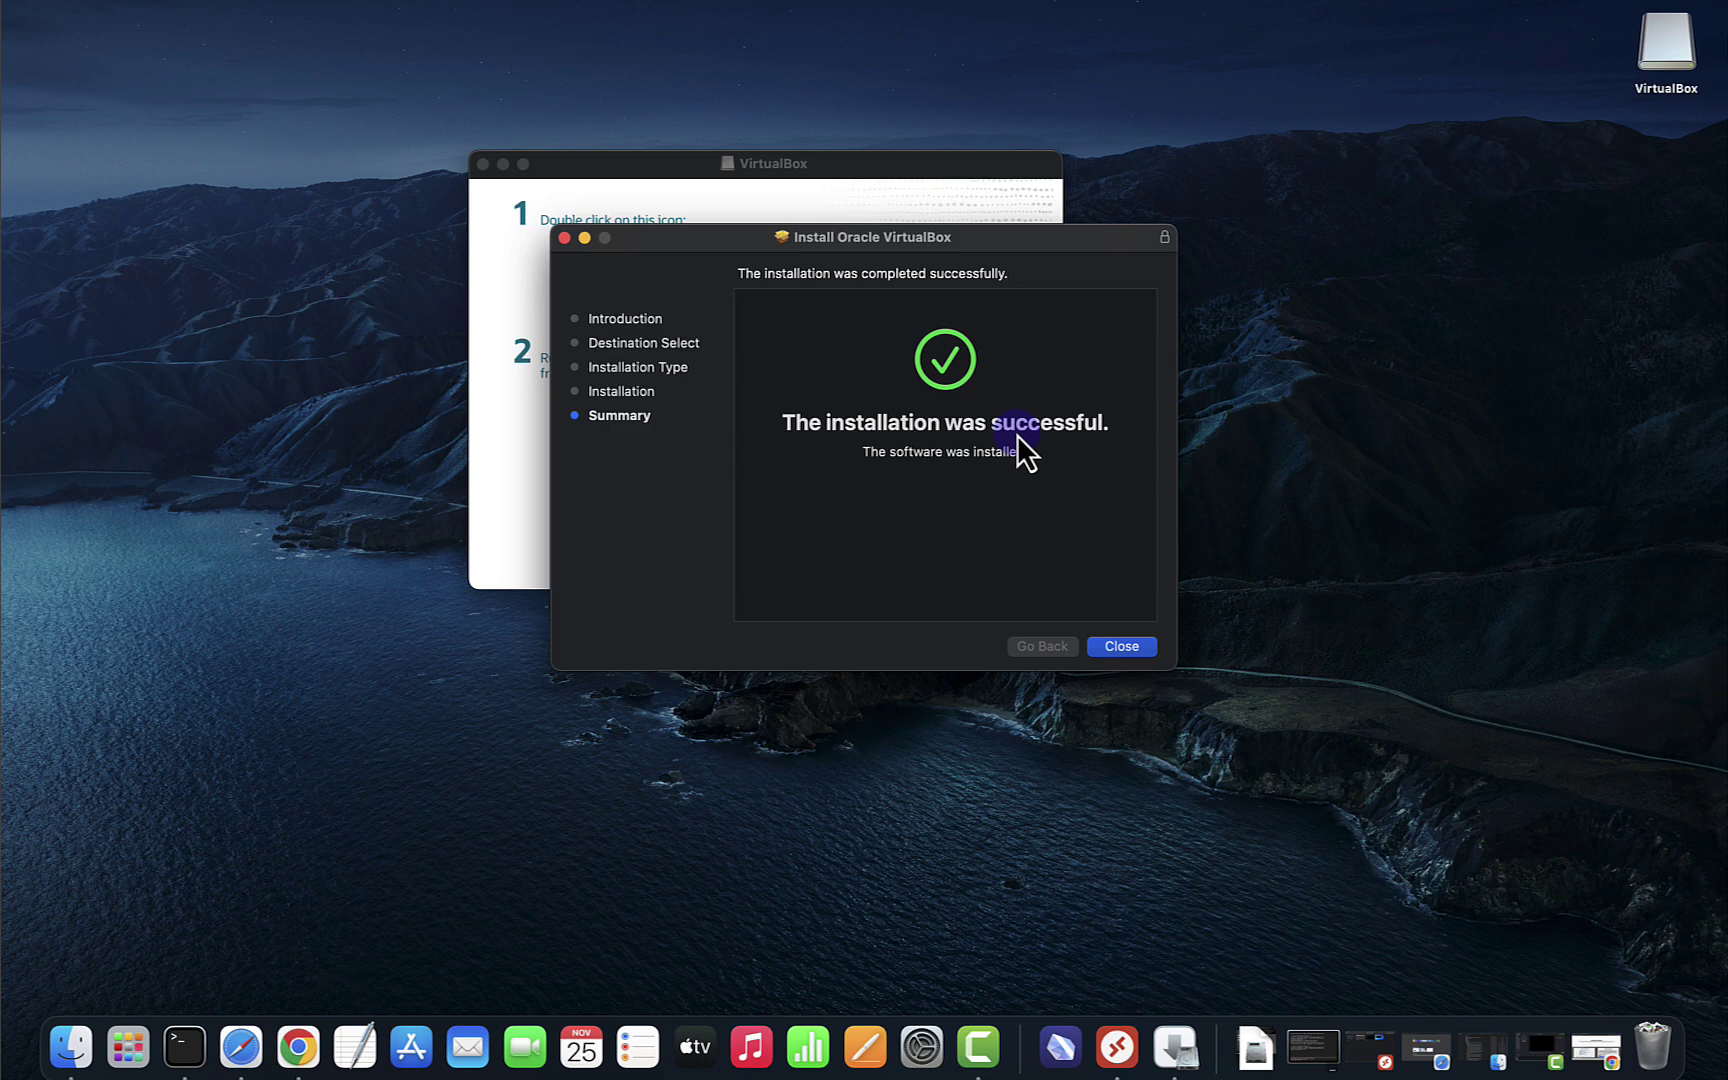
- Close the finished Installer and send the VirtualBox installer package to the Trash
{"action": "left_click", "coordinate": [1118, 646]}
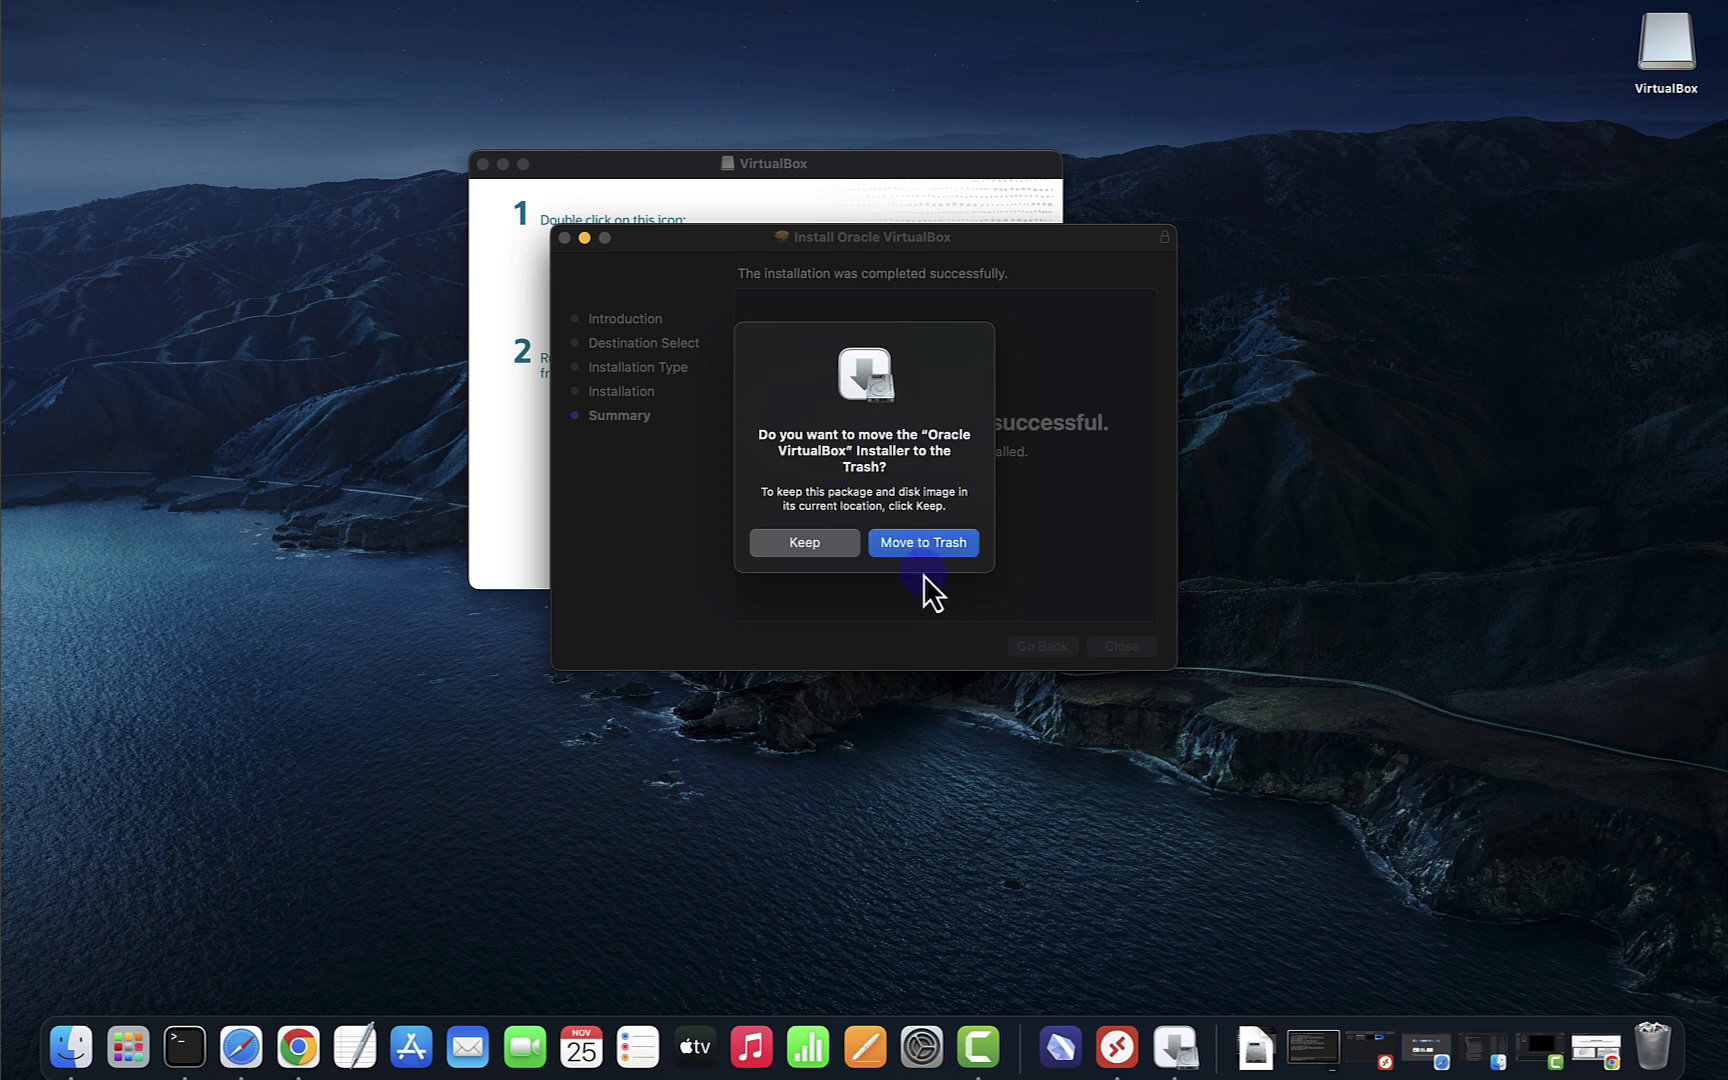
{"action": "left_click", "coordinate": [923, 547]}
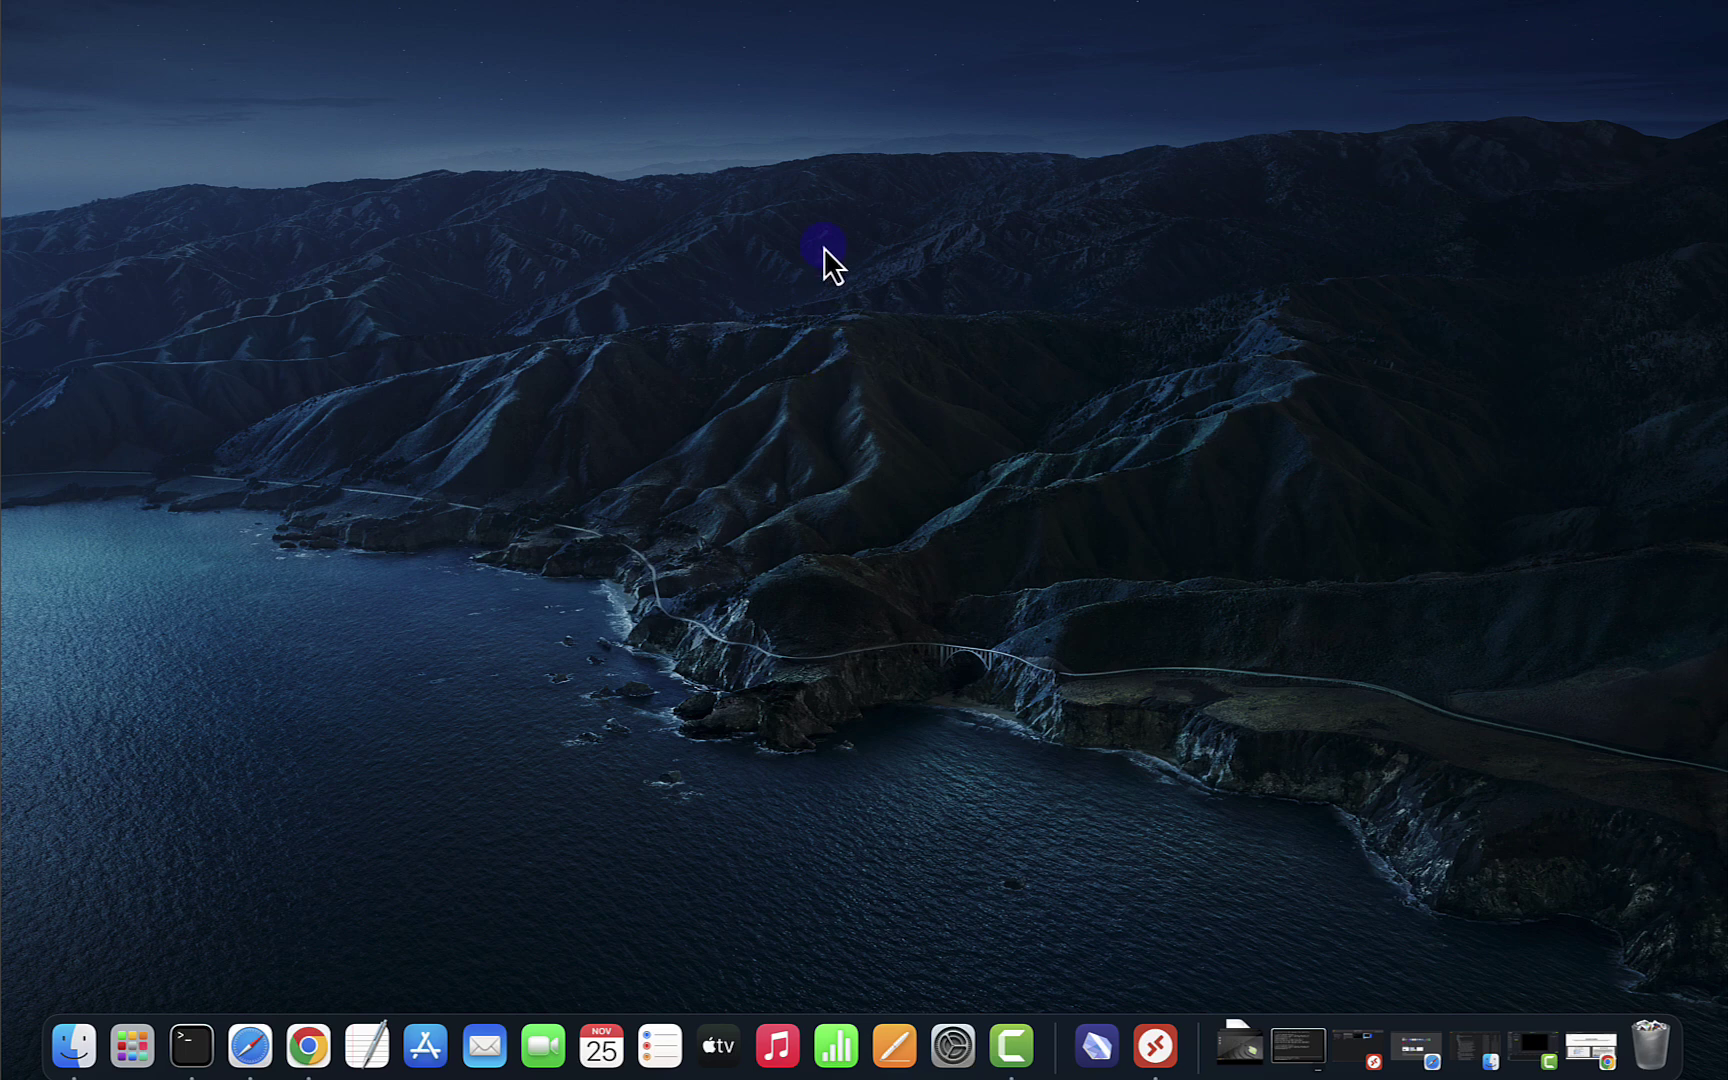
- Search Launchpad for 'vi' and launch VirtualBox
{"action": "left_click", "coordinate": [131, 1046]}
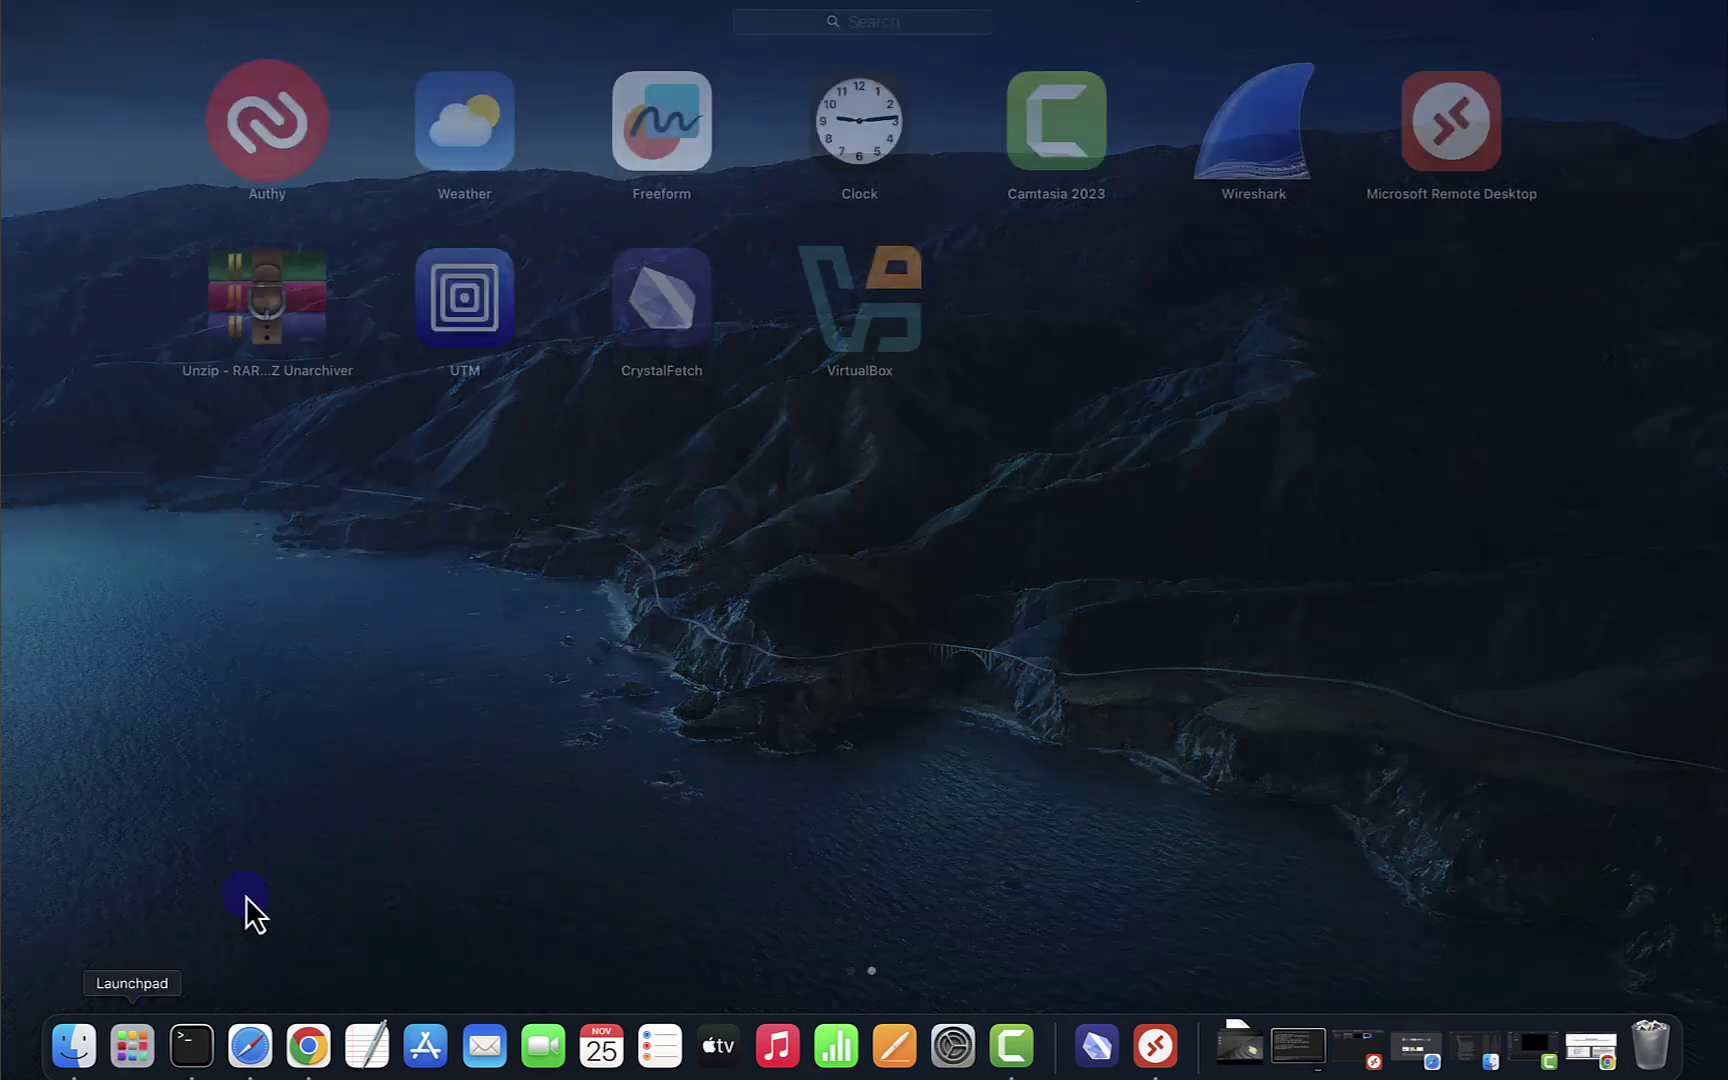
{"action": "left_click", "coordinate": [859, 39]}
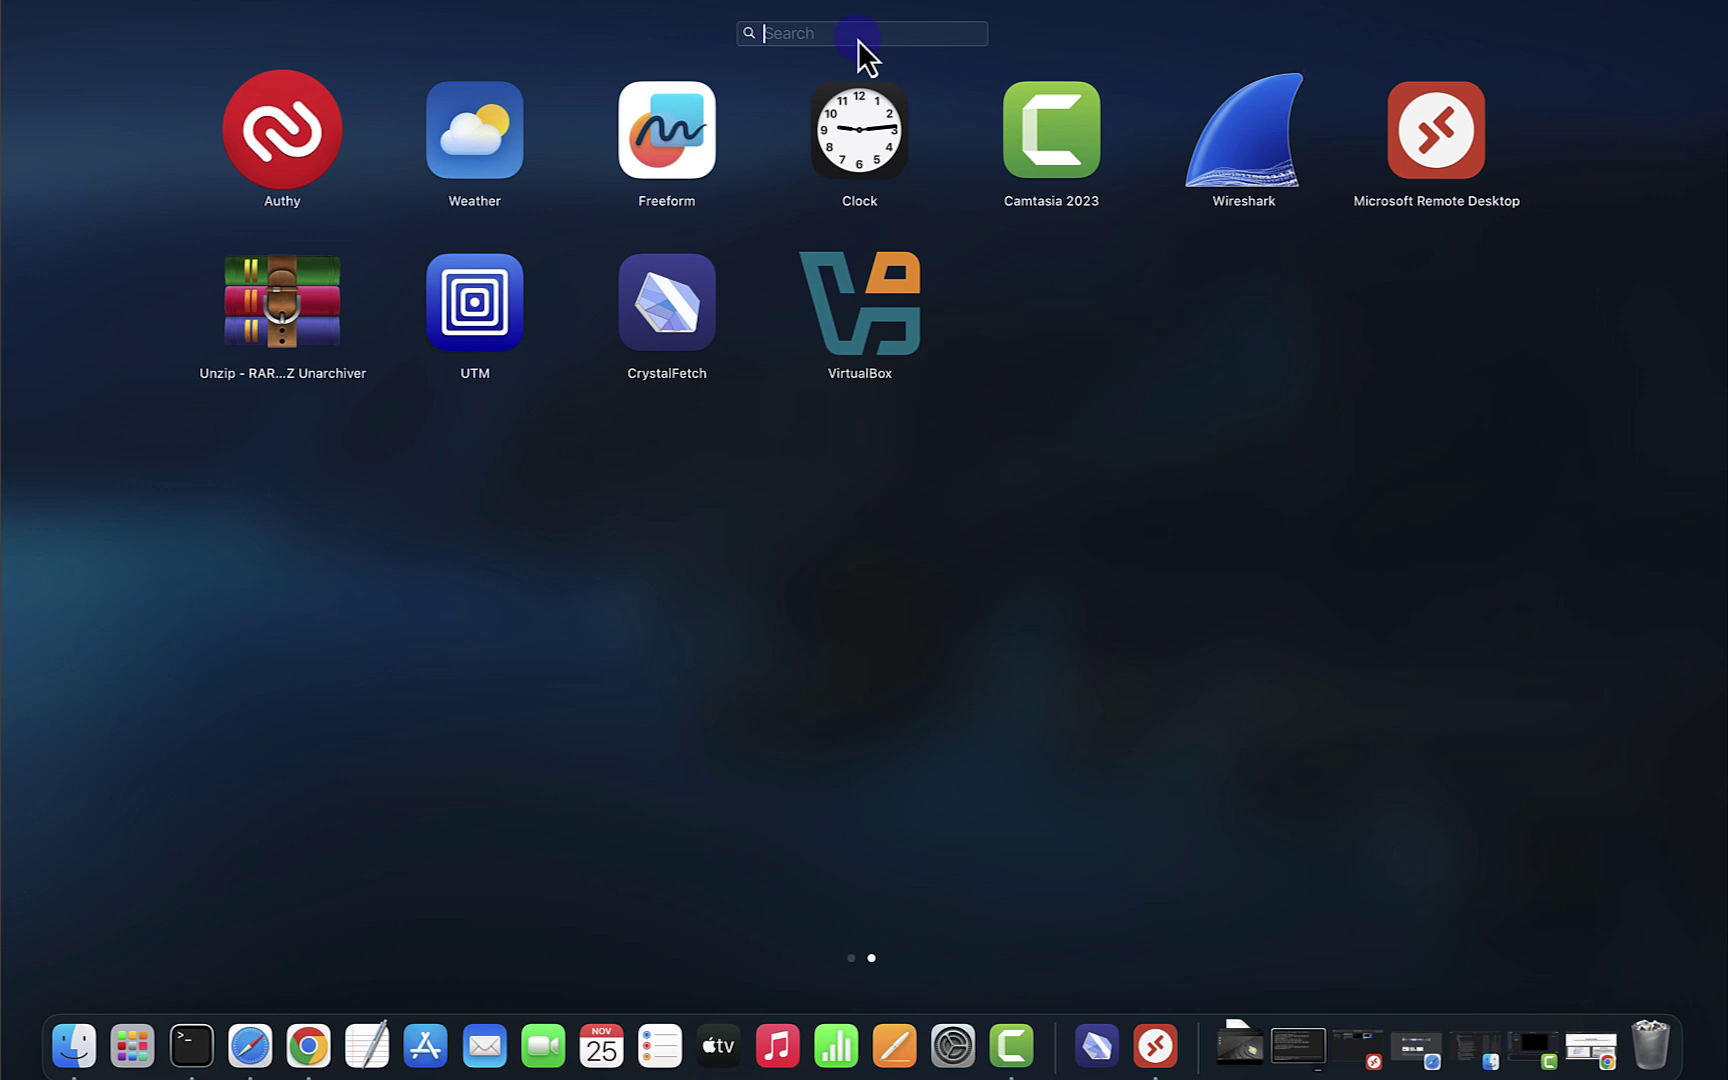
{"action": "type", "text": "vir"}
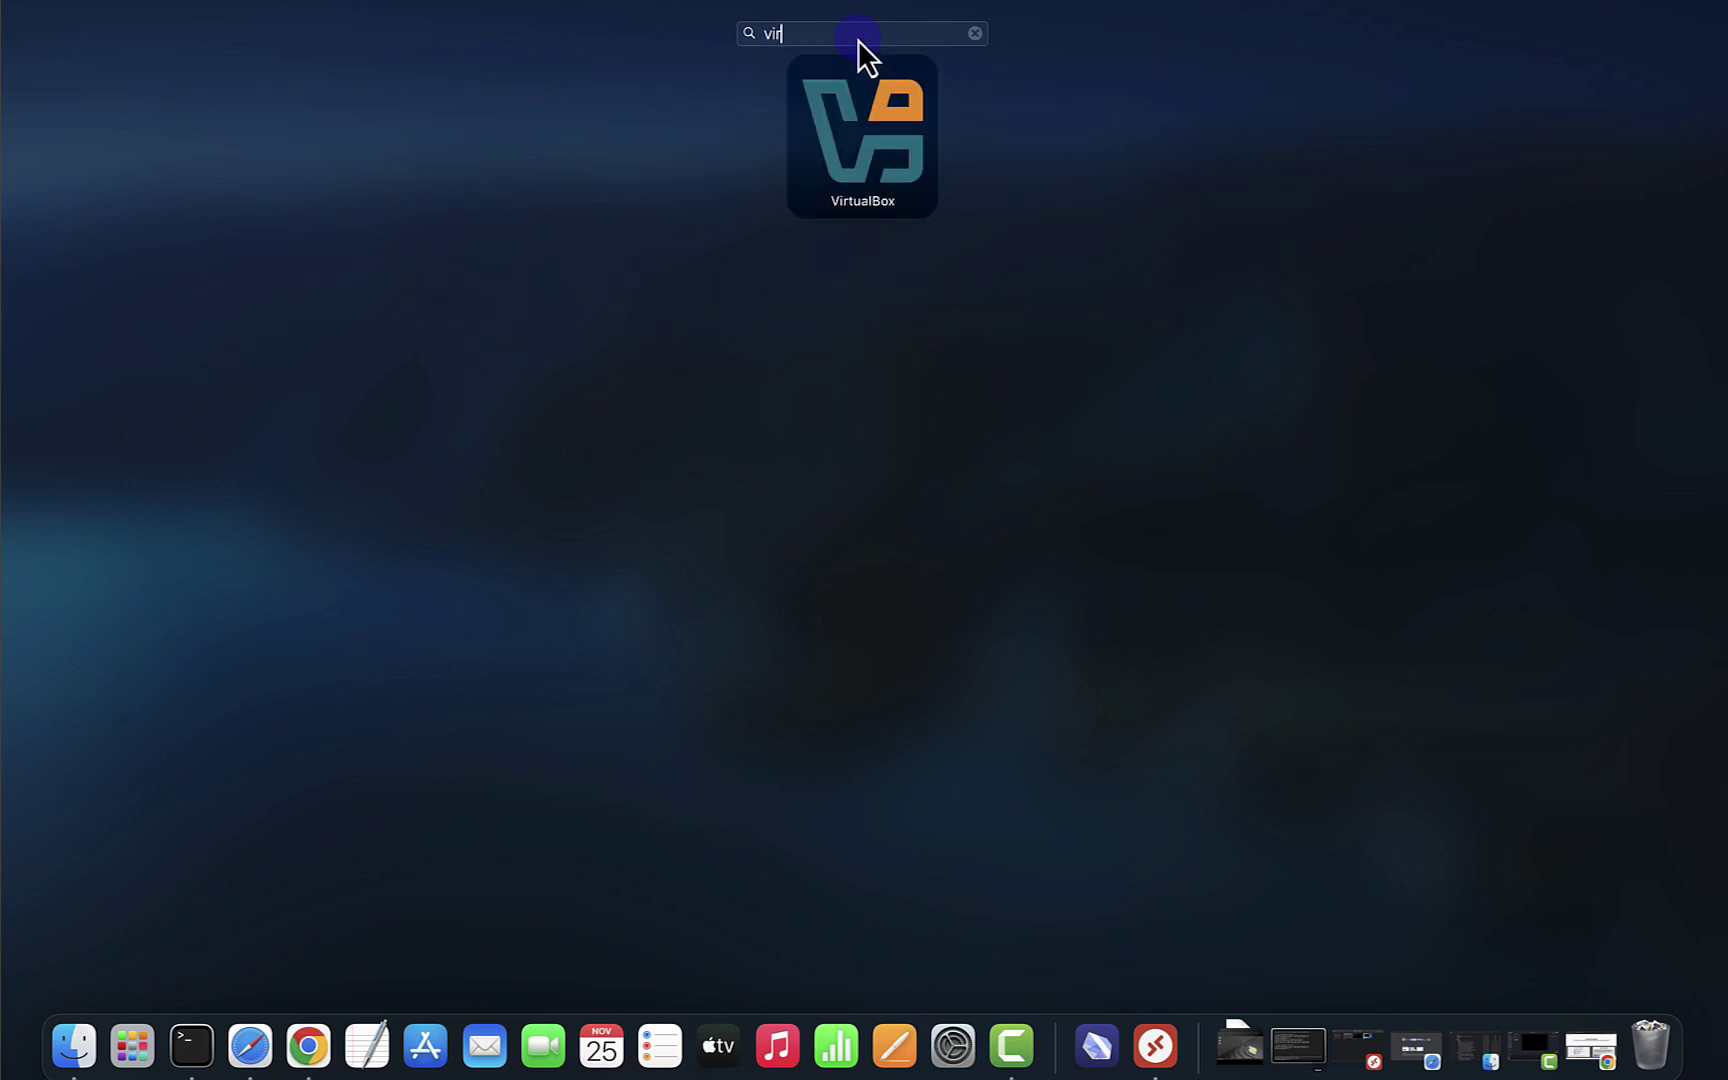
{"action": "left_click", "coordinate": [864, 145]}
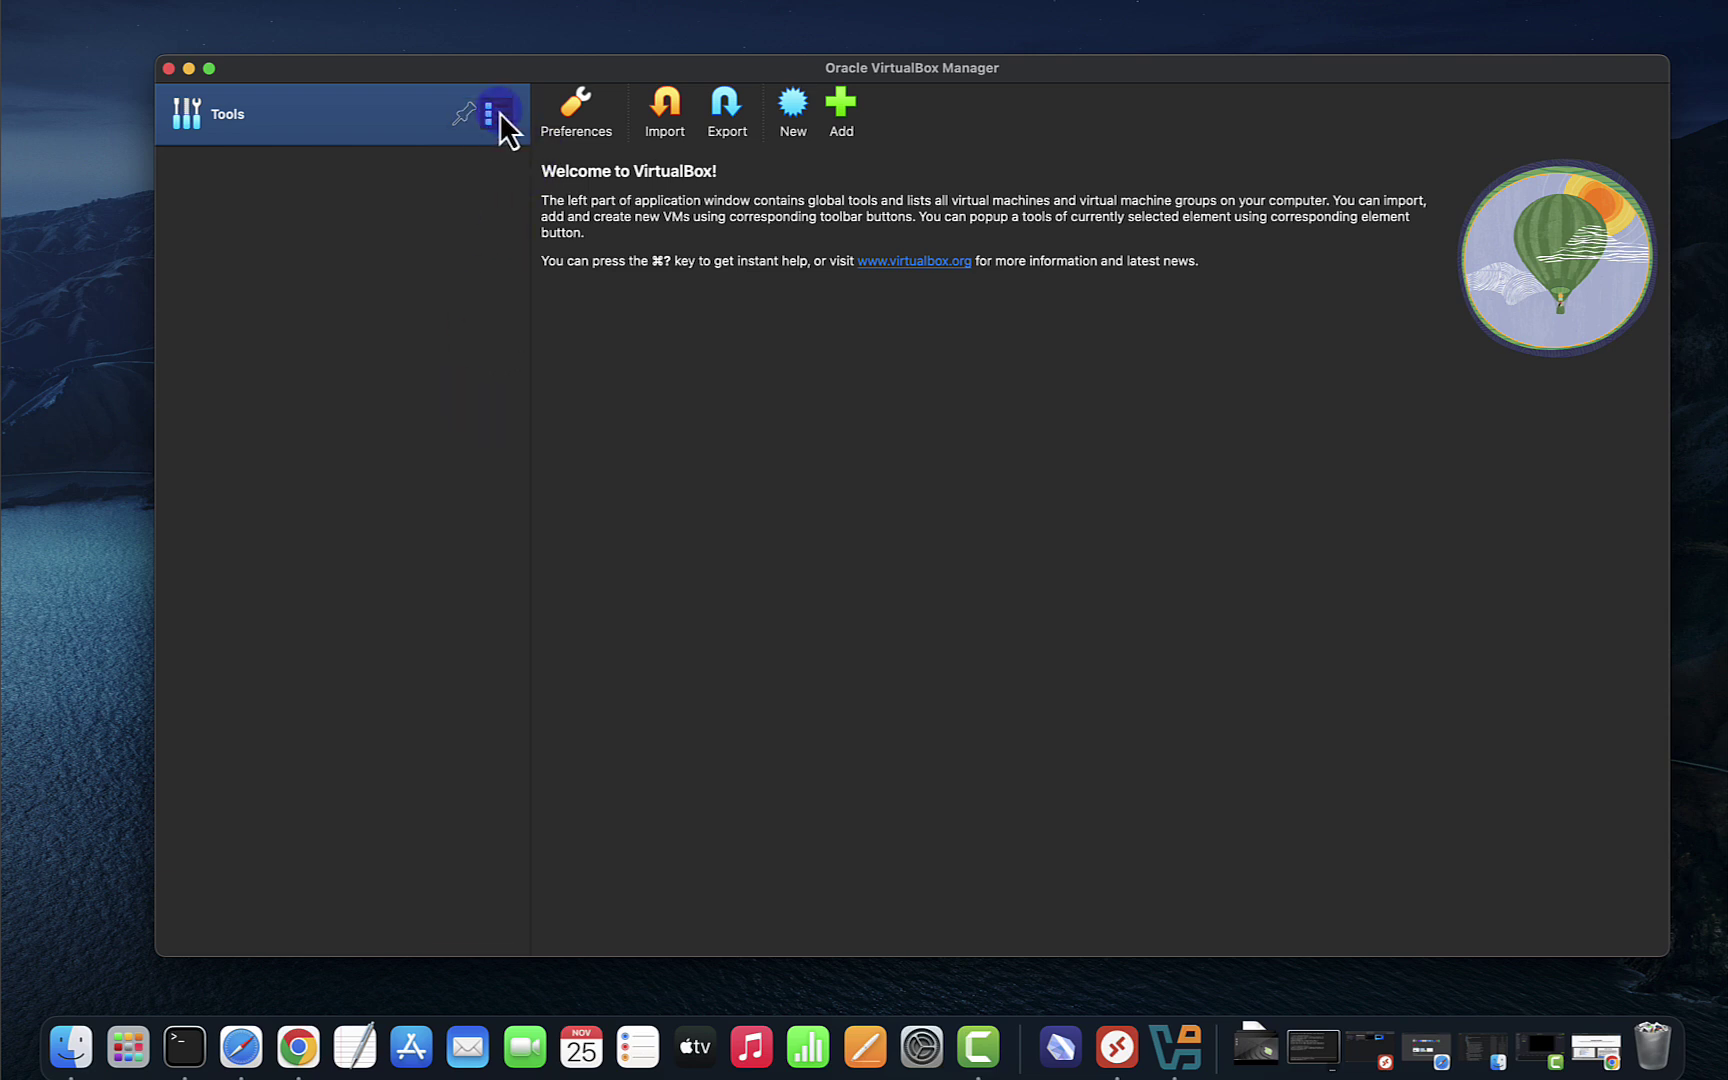
- Open About VirtualBox from the Tools menu to see version 7.1.4 r165100
{"action": "left_click", "coordinate": [499, 112]}
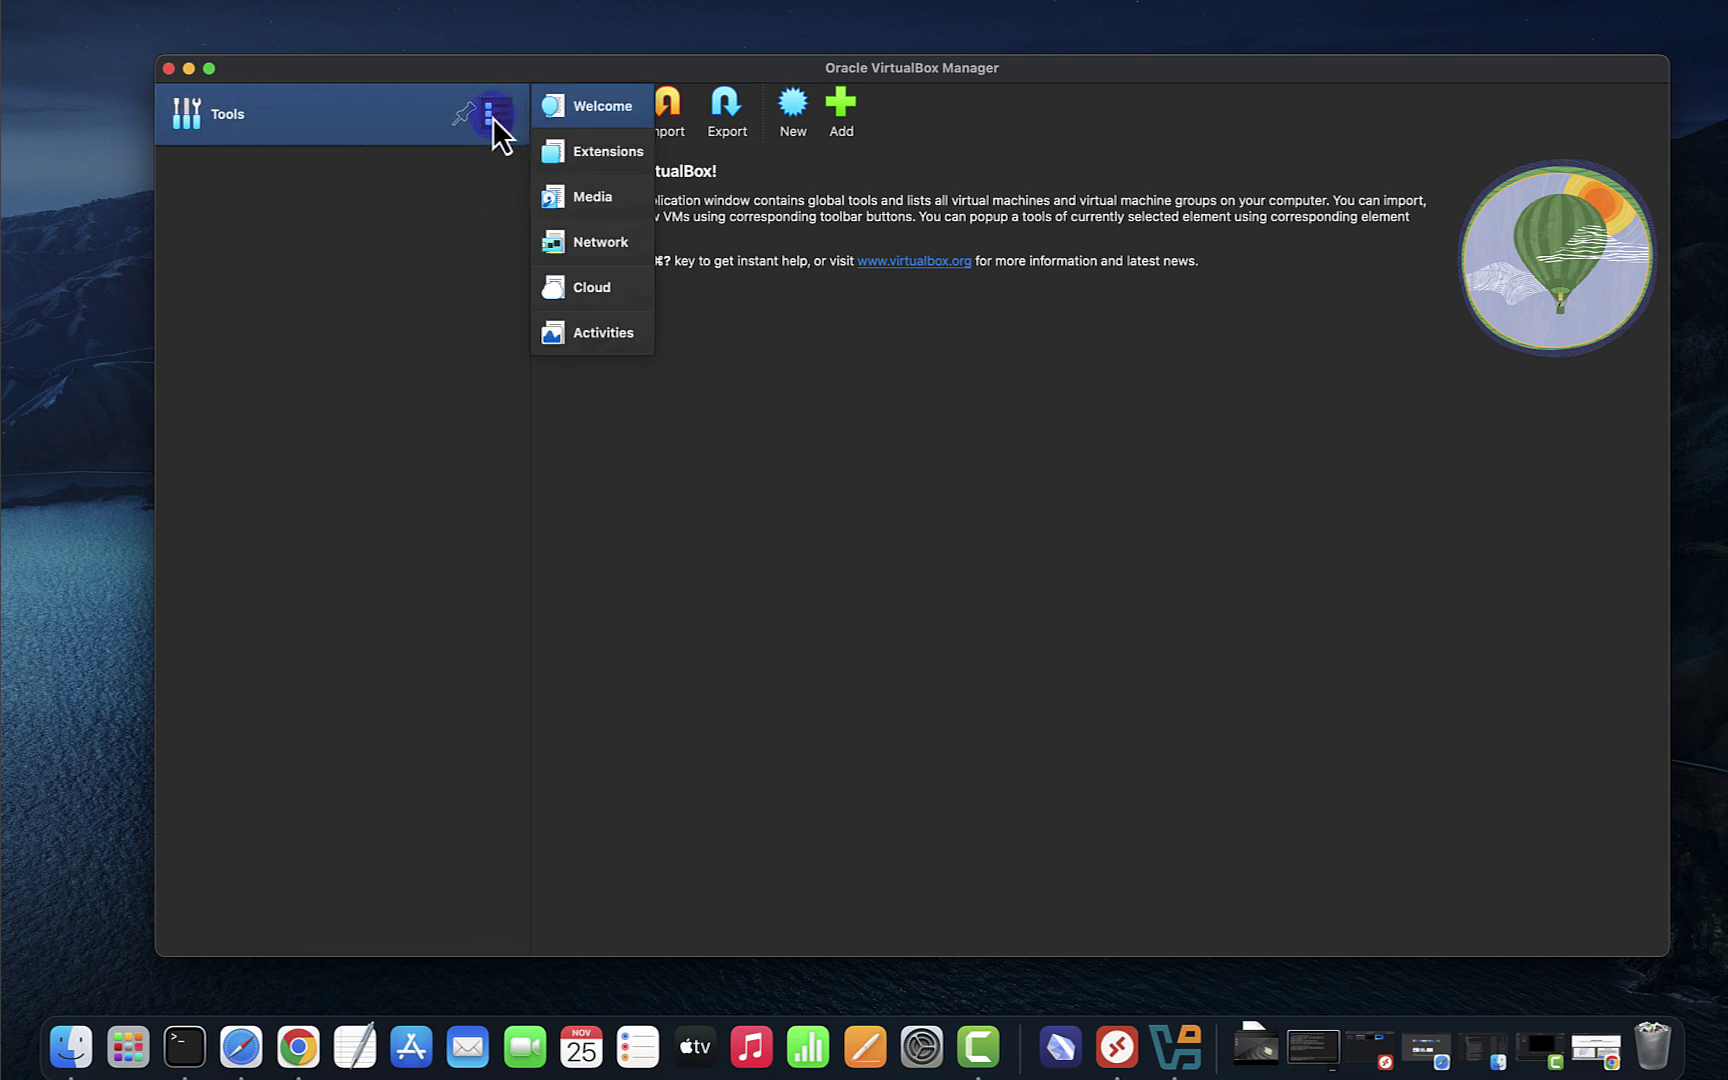
{"action": "left_click", "coordinate": [498, 115]}
{"action": "left_click", "coordinate": [498, 115]}
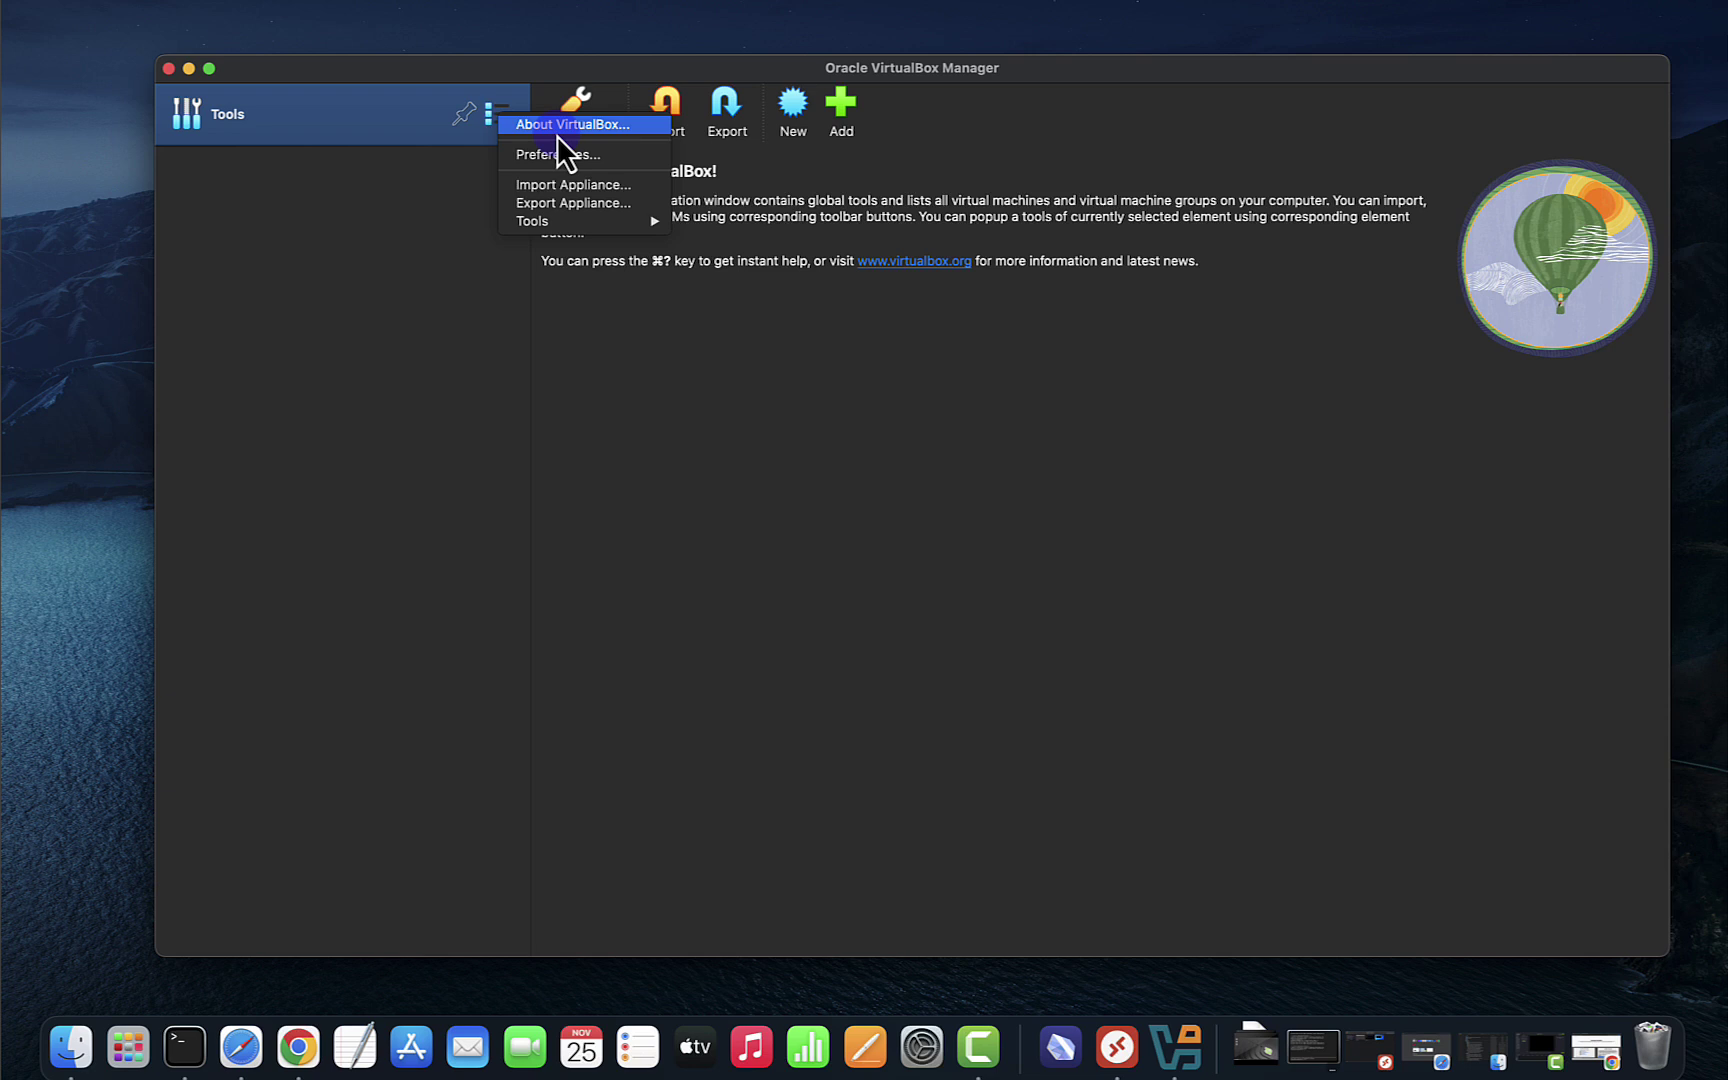
{"action": "left_click", "coordinate": [542, 126]}
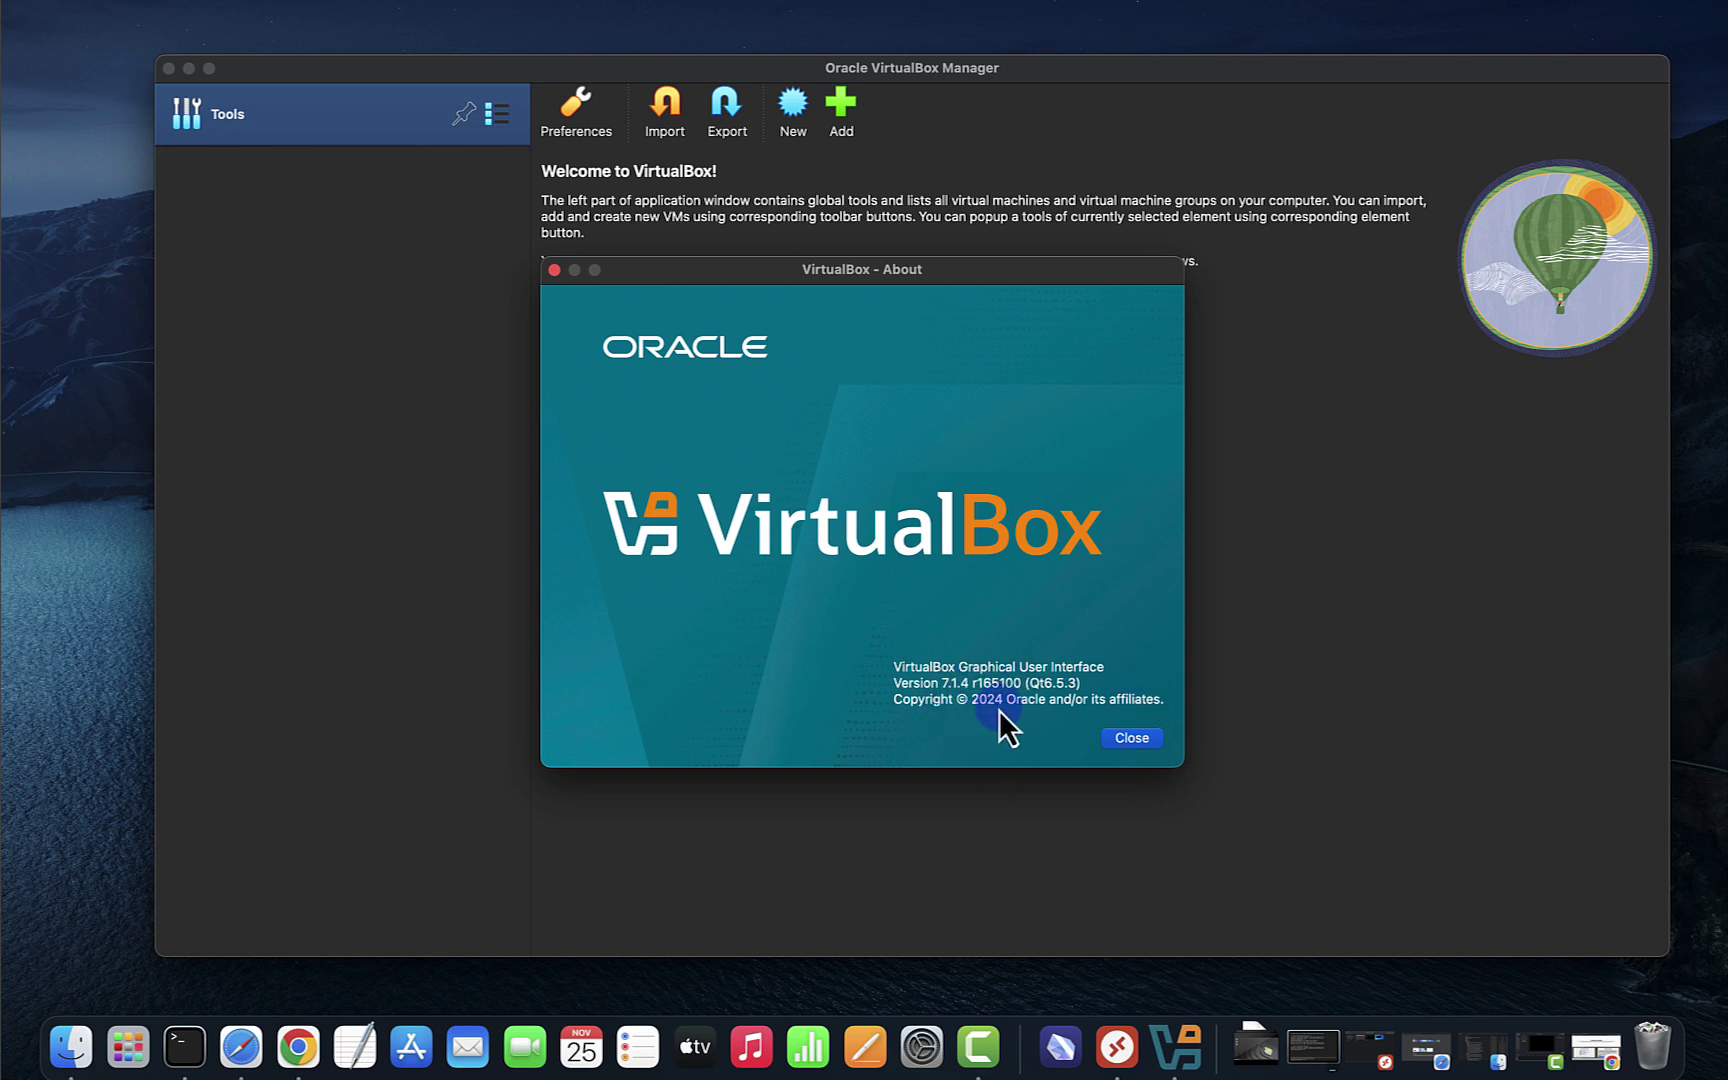
- Close the VirtualBox - About dialog
{"action": "left_click", "coordinate": [1131, 741]}
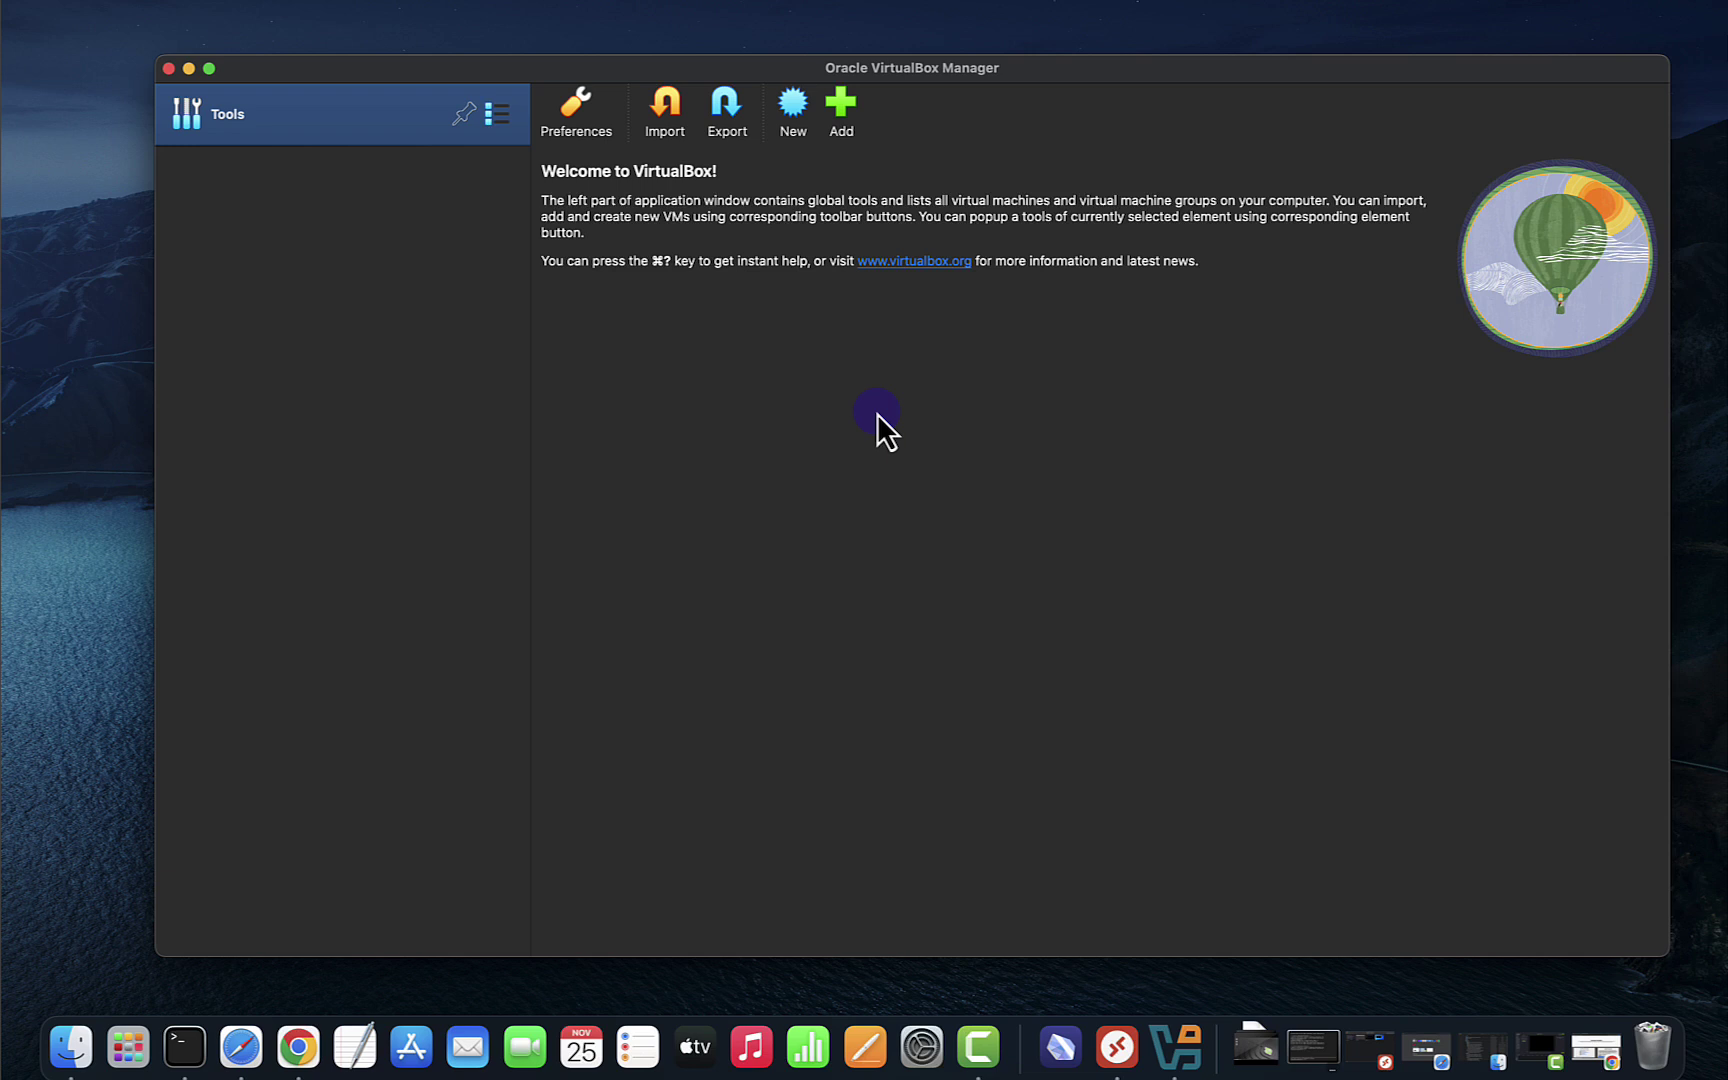
- Start a new VM named testubuntu, keeping the Linux subtype on Ubuntu (ARM 64-bit)
{"action": "left_click", "coordinate": [792, 108]}
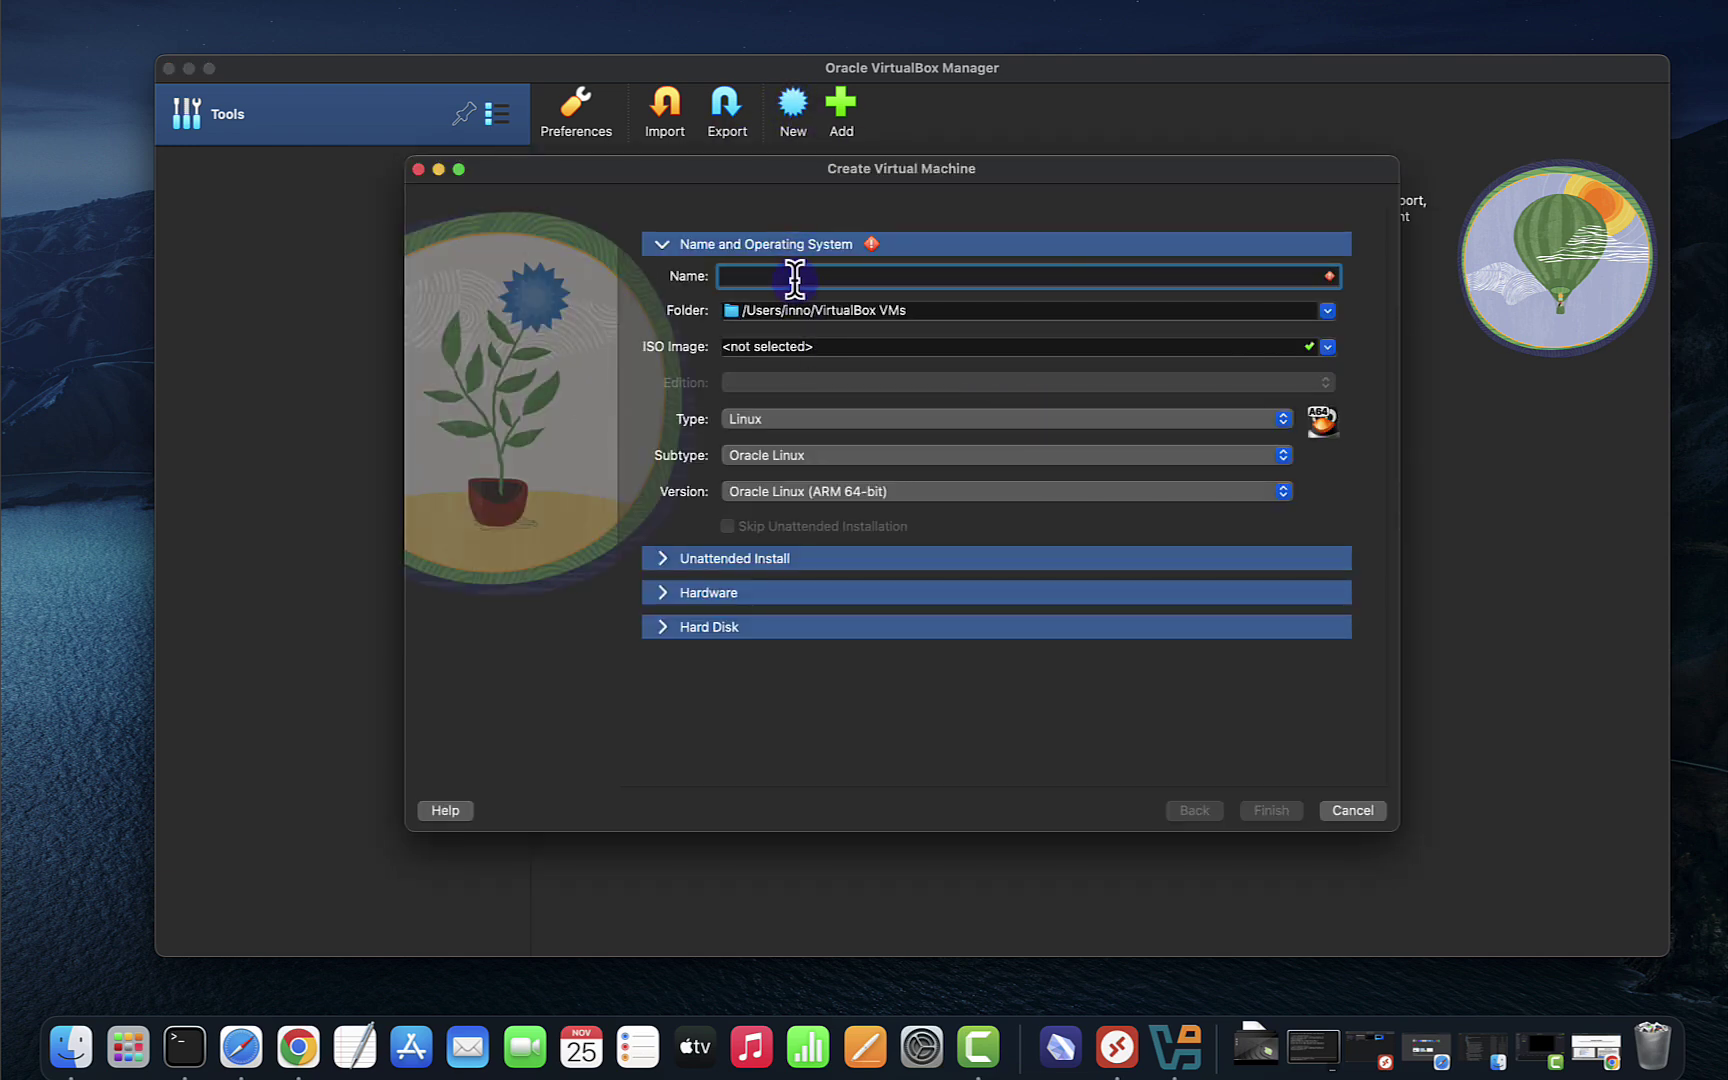
{"action": "type", "text": "test"}
{"action": "type", "text": "u"}
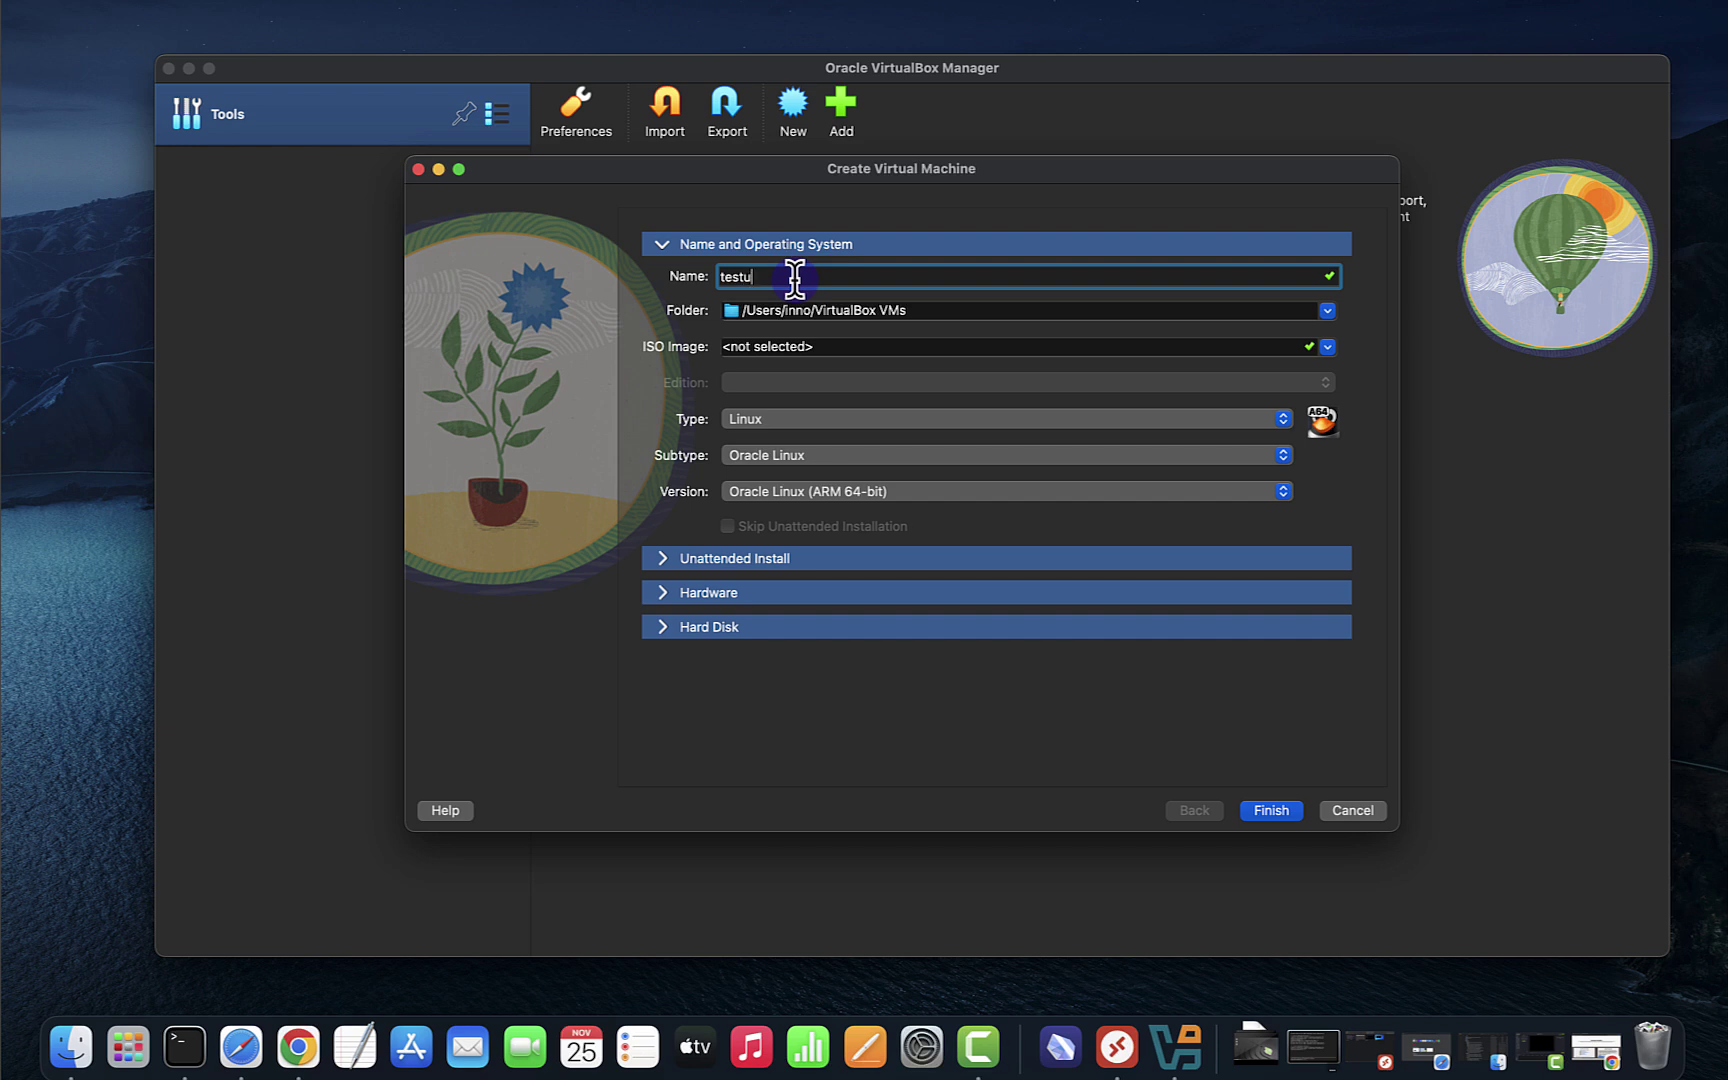
{"action": "type", "text": "buntu"}
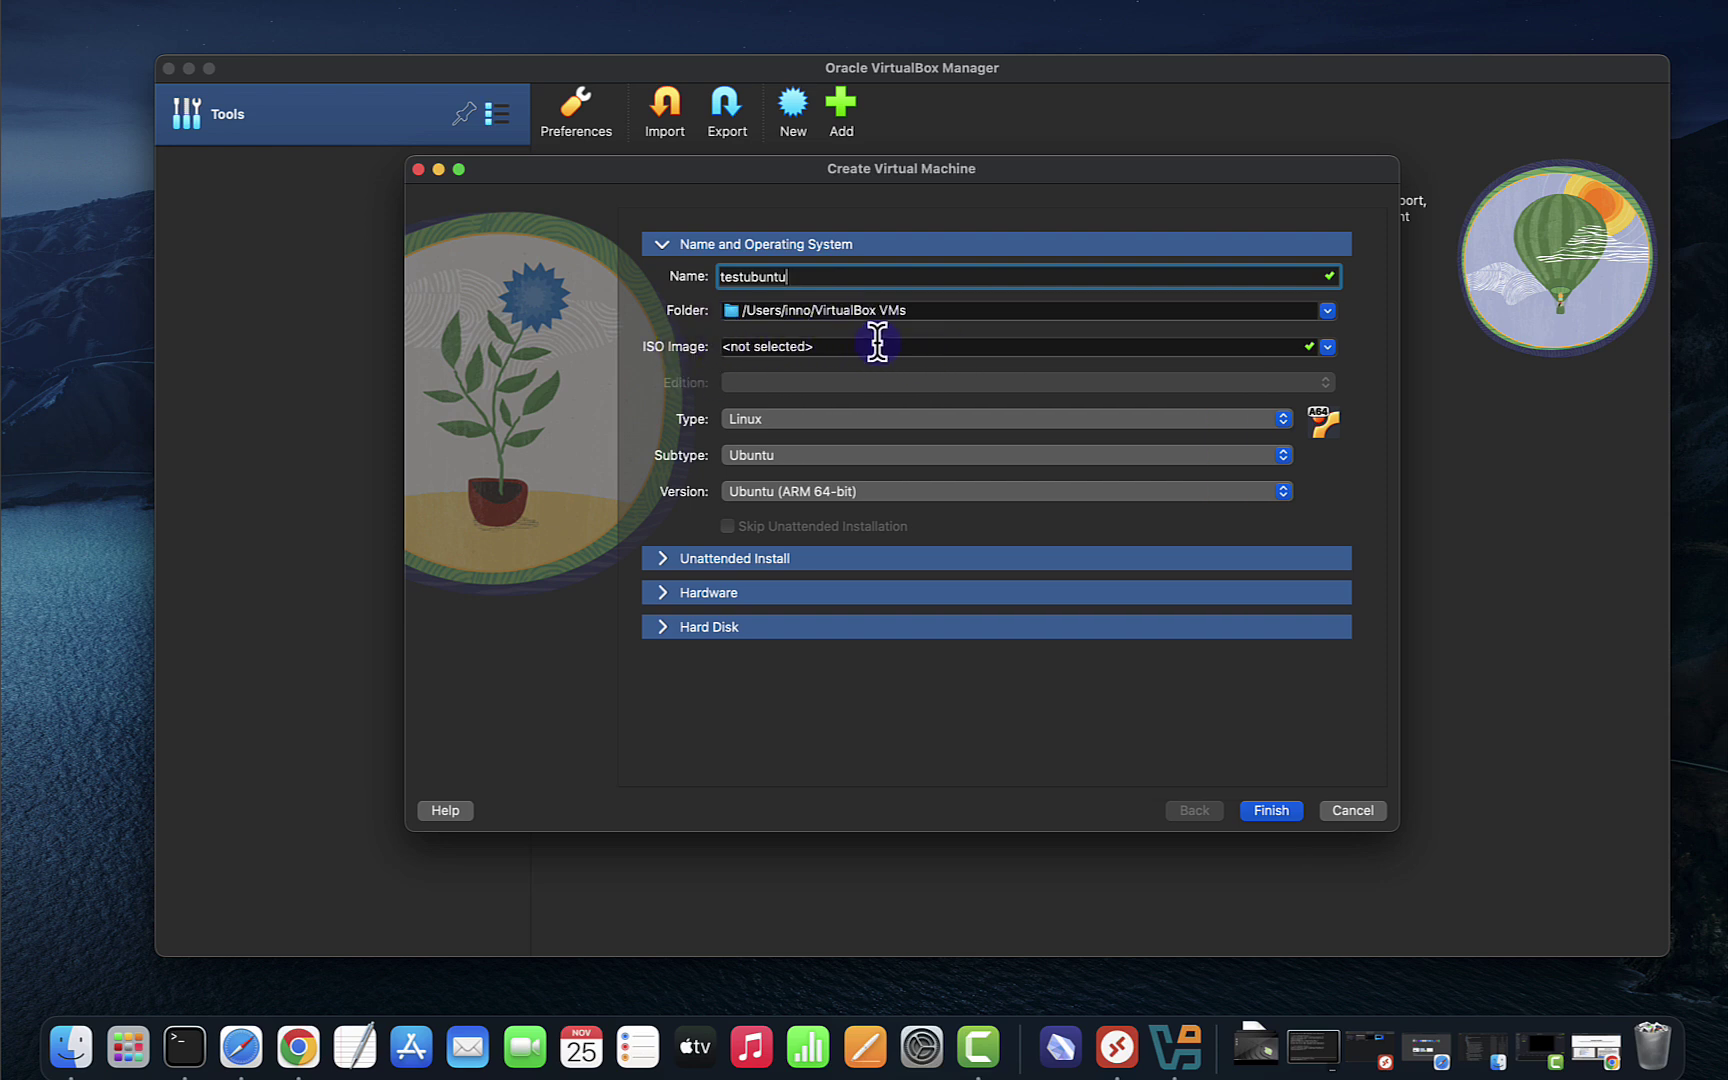
{"action": "left_click", "coordinate": [802, 456]}
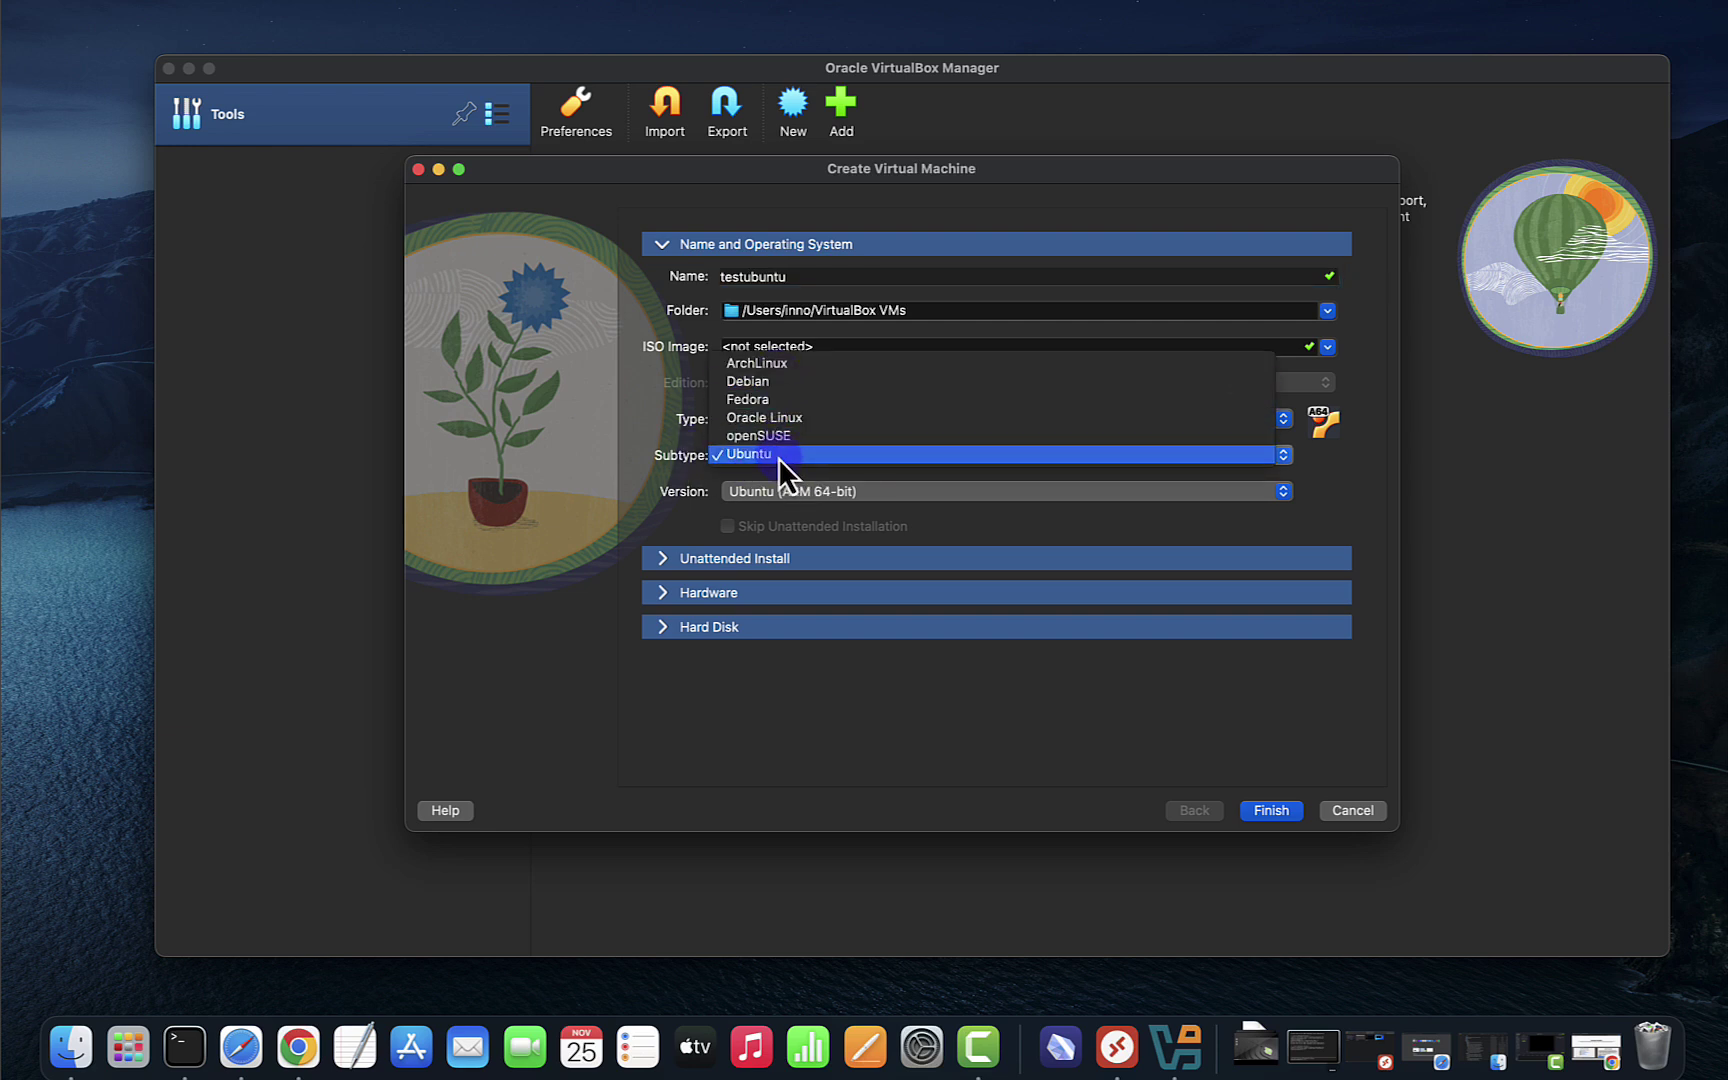
{"action": "left_click", "coordinate": [778, 456]}
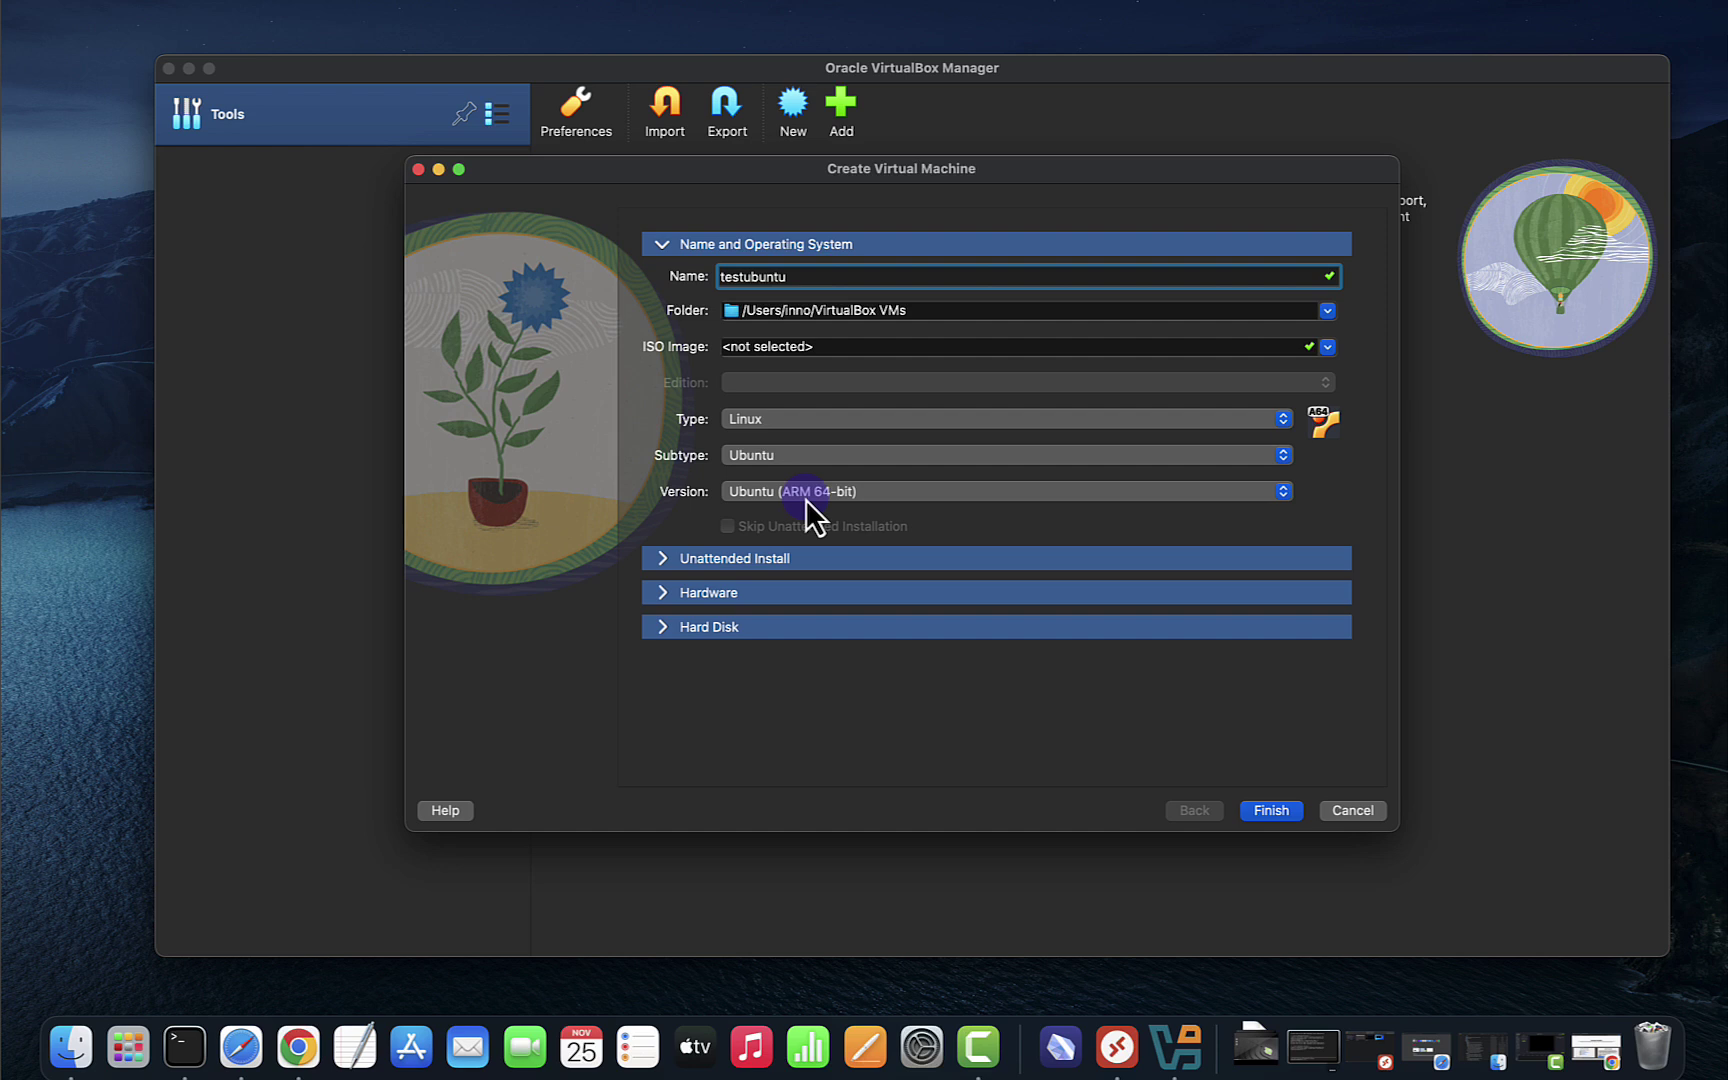
- Give testubuntu 2 processors and a 25 GB disk, then finish creating it
{"action": "left_click", "coordinate": [663, 566]}
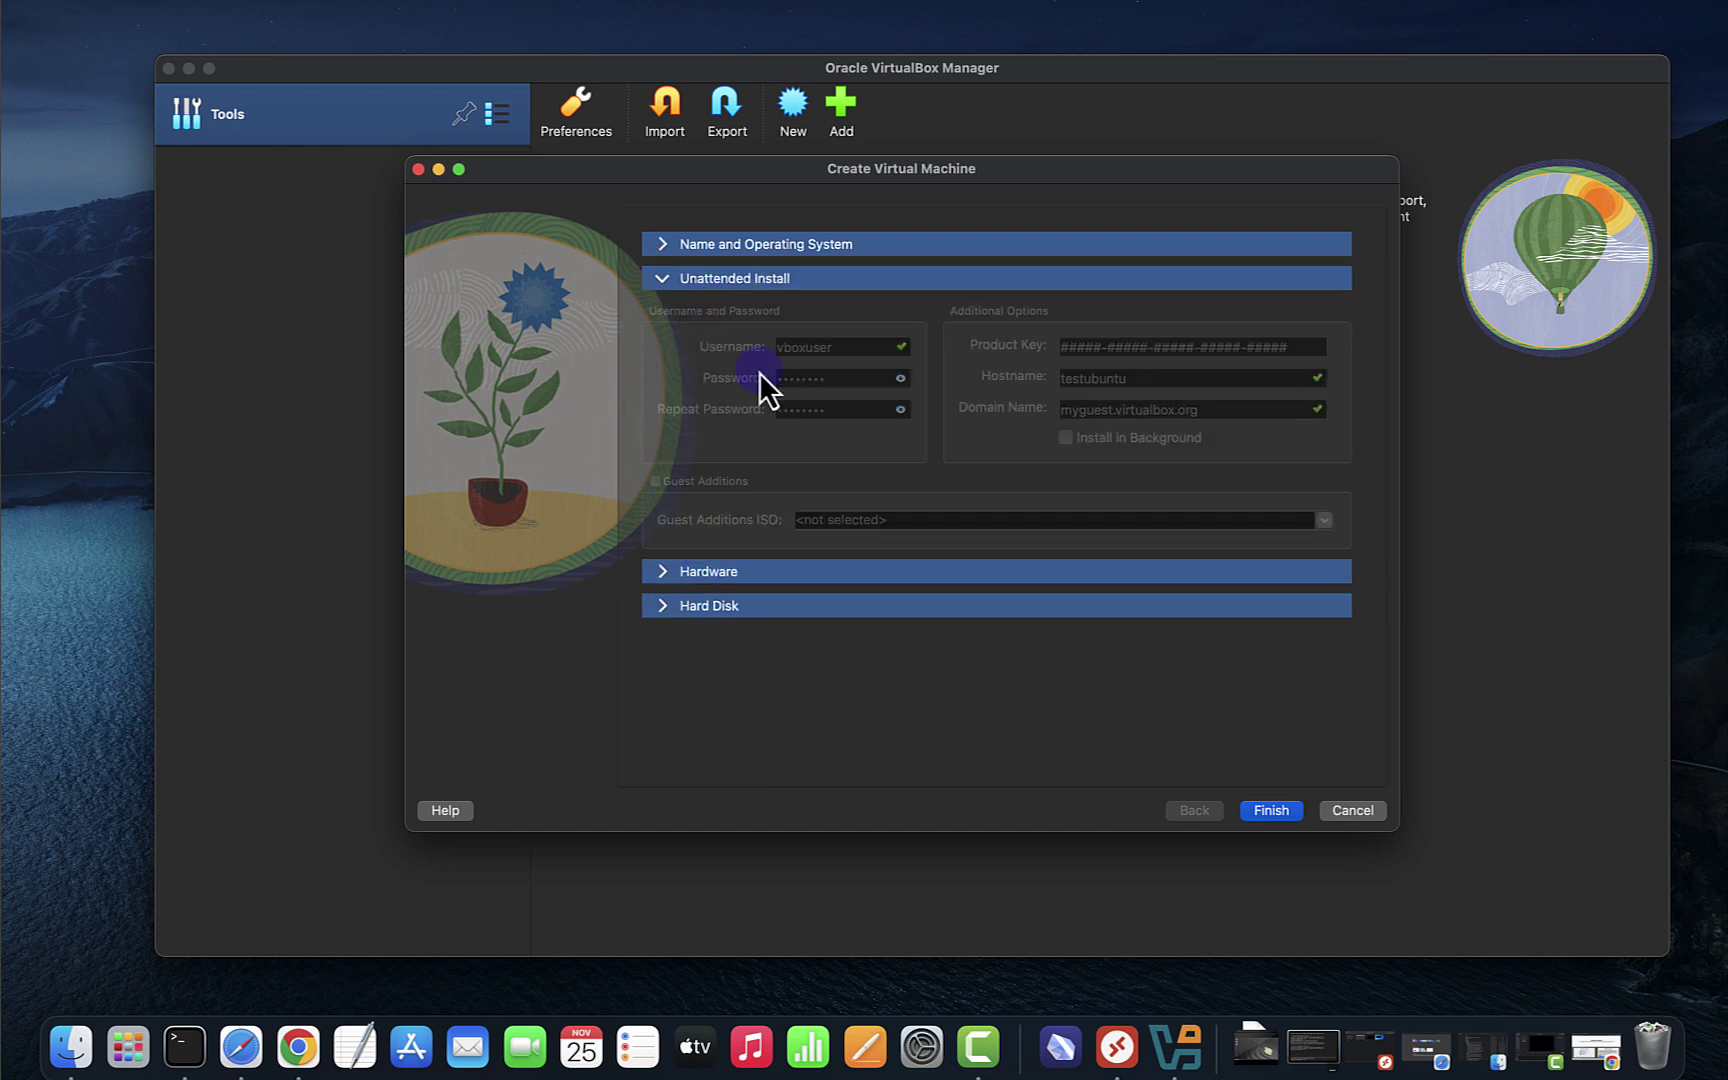
{"action": "left_click", "coordinate": [661, 571]}
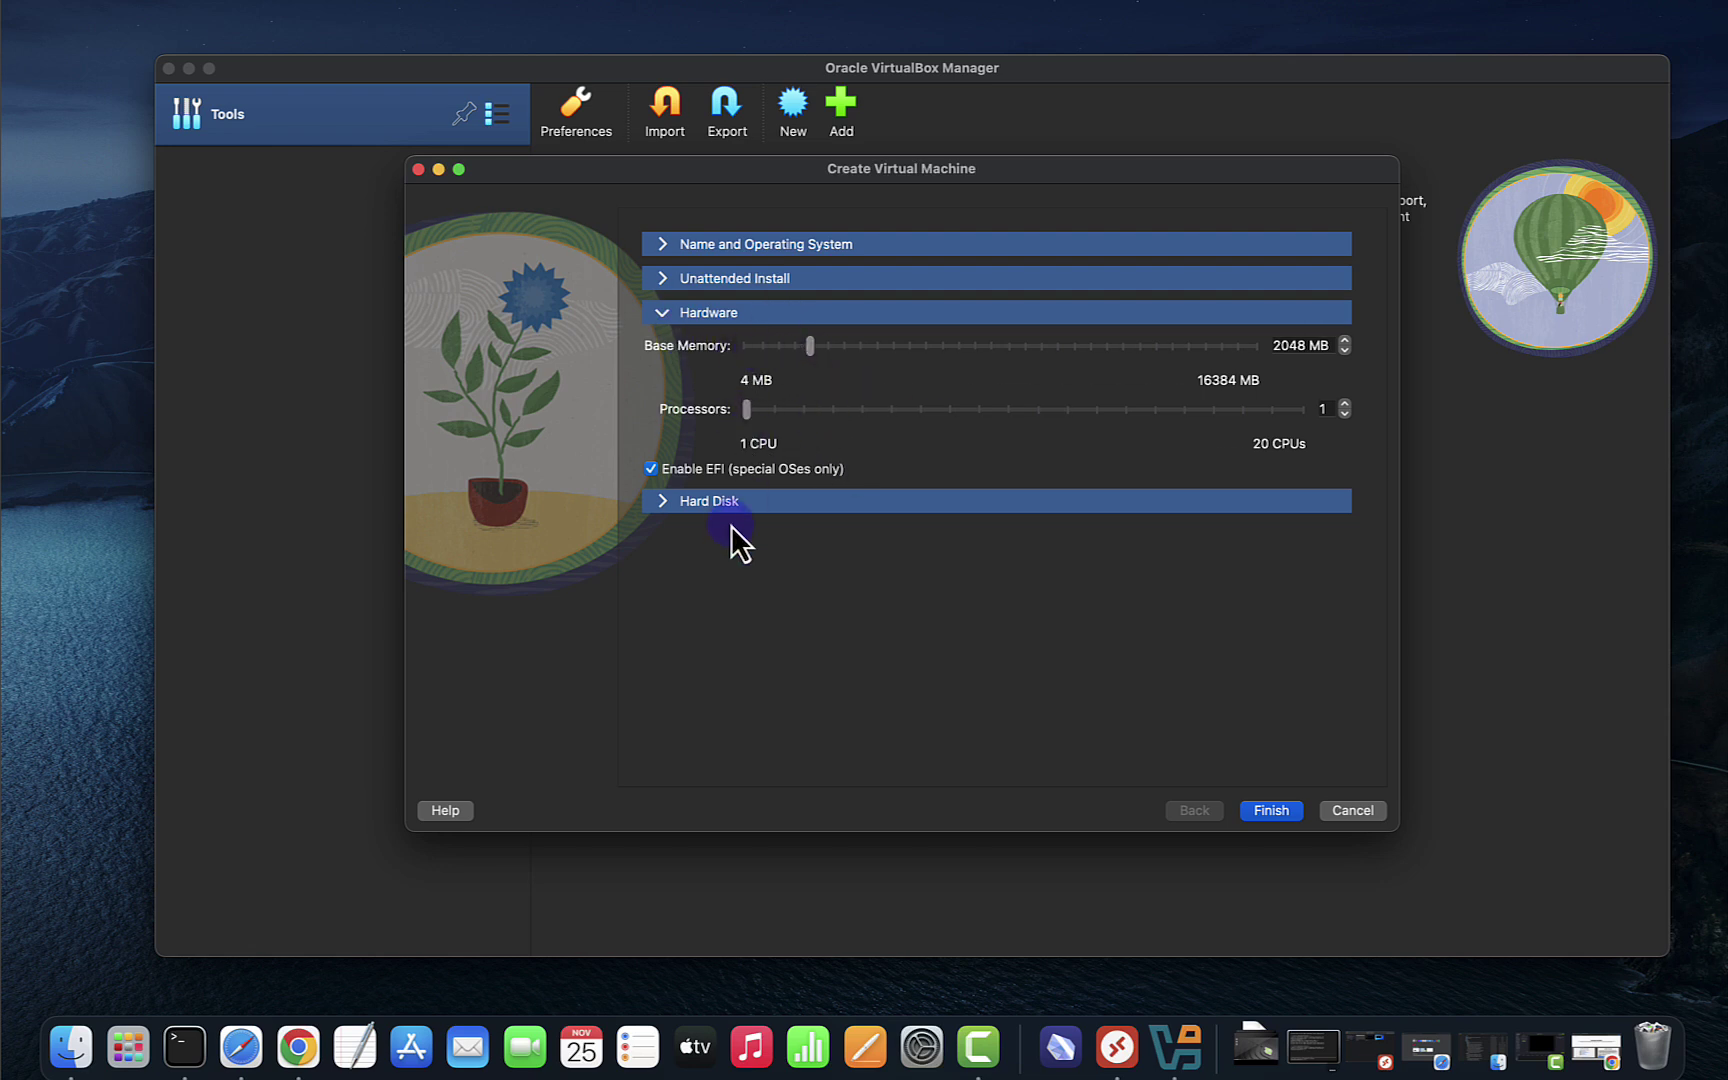
{"action": "left_click_drag", "start_coordinate": [751, 420], "coordinate": [781, 420]}
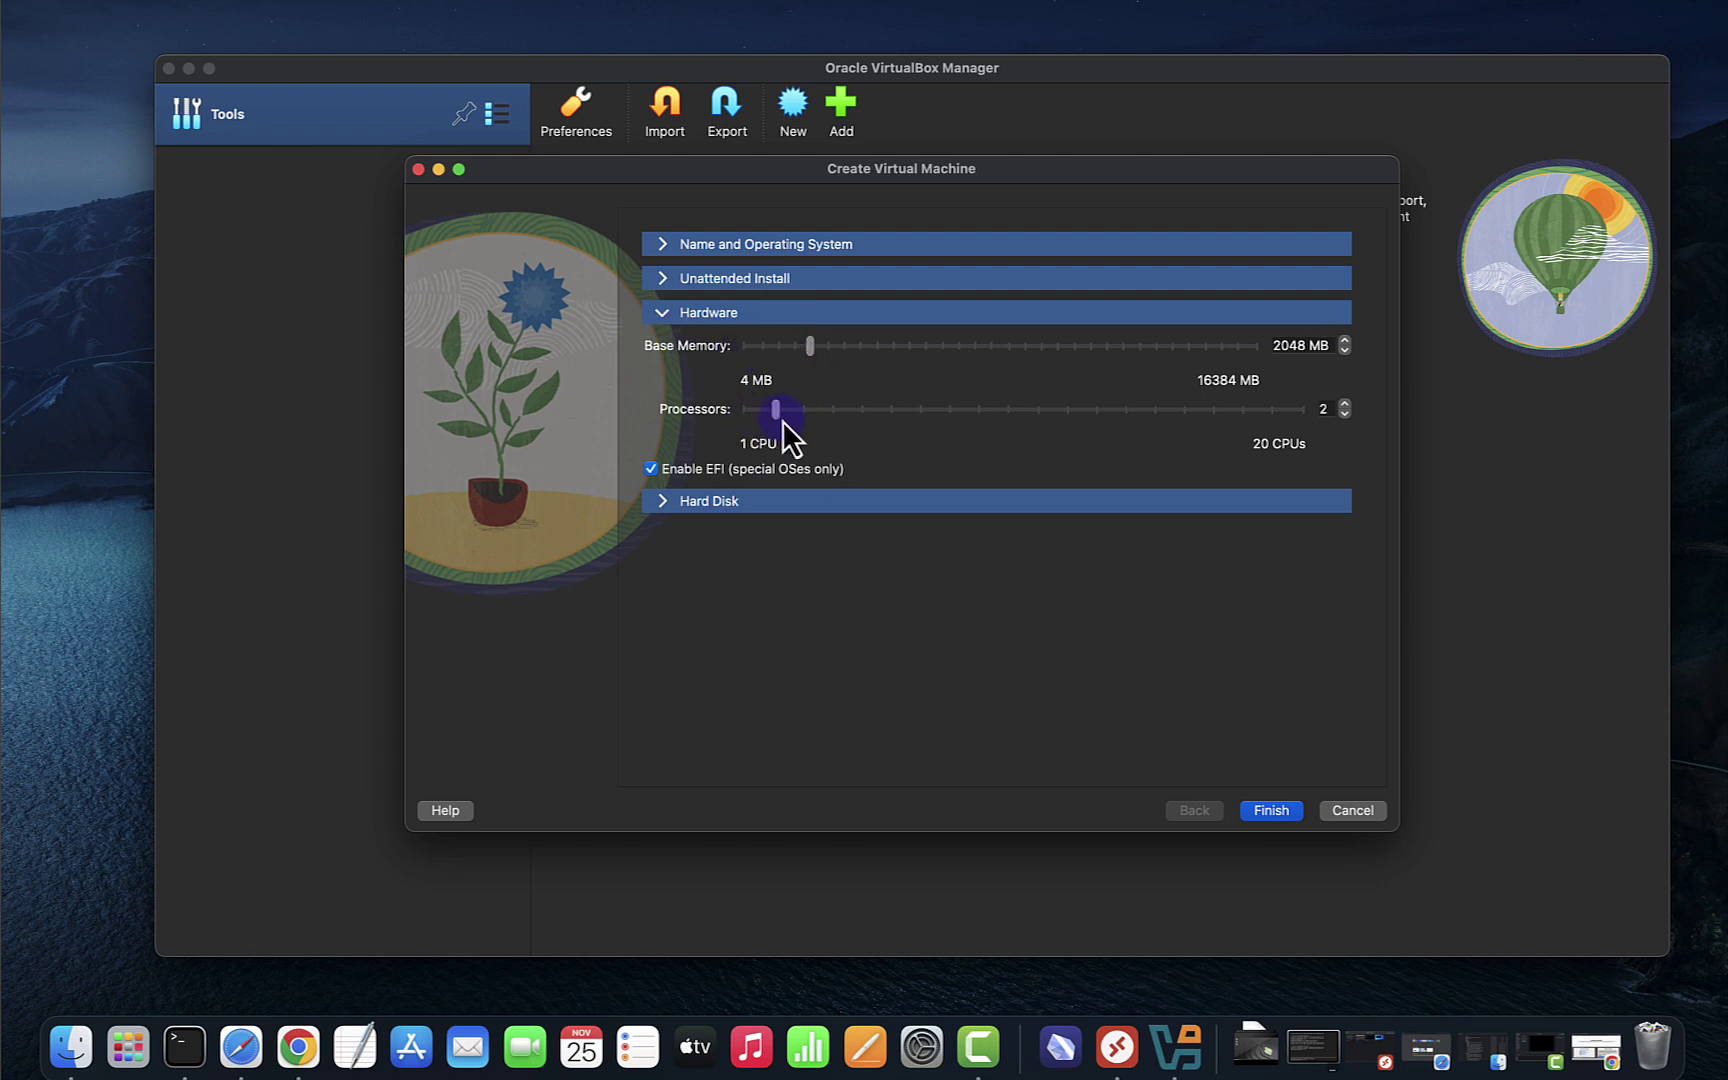
{"action": "left_click", "coordinate": [661, 509]}
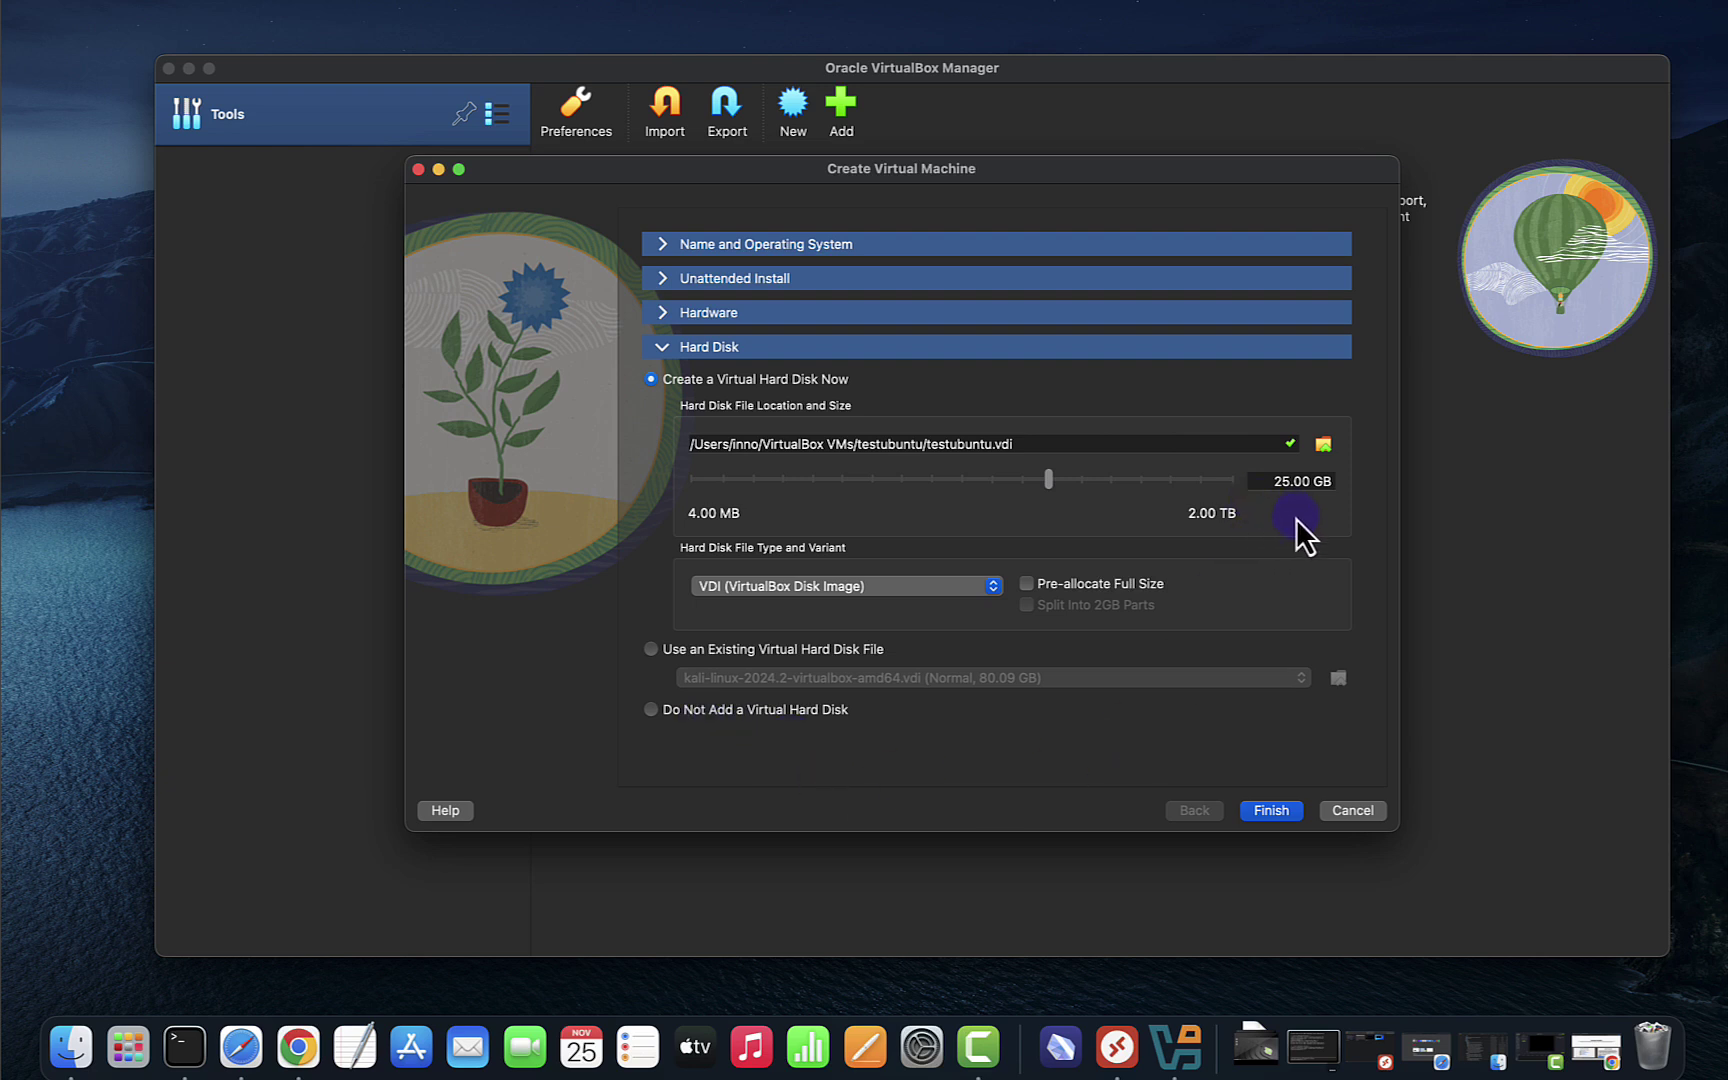
{"action": "left_click", "coordinate": [1283, 810]}
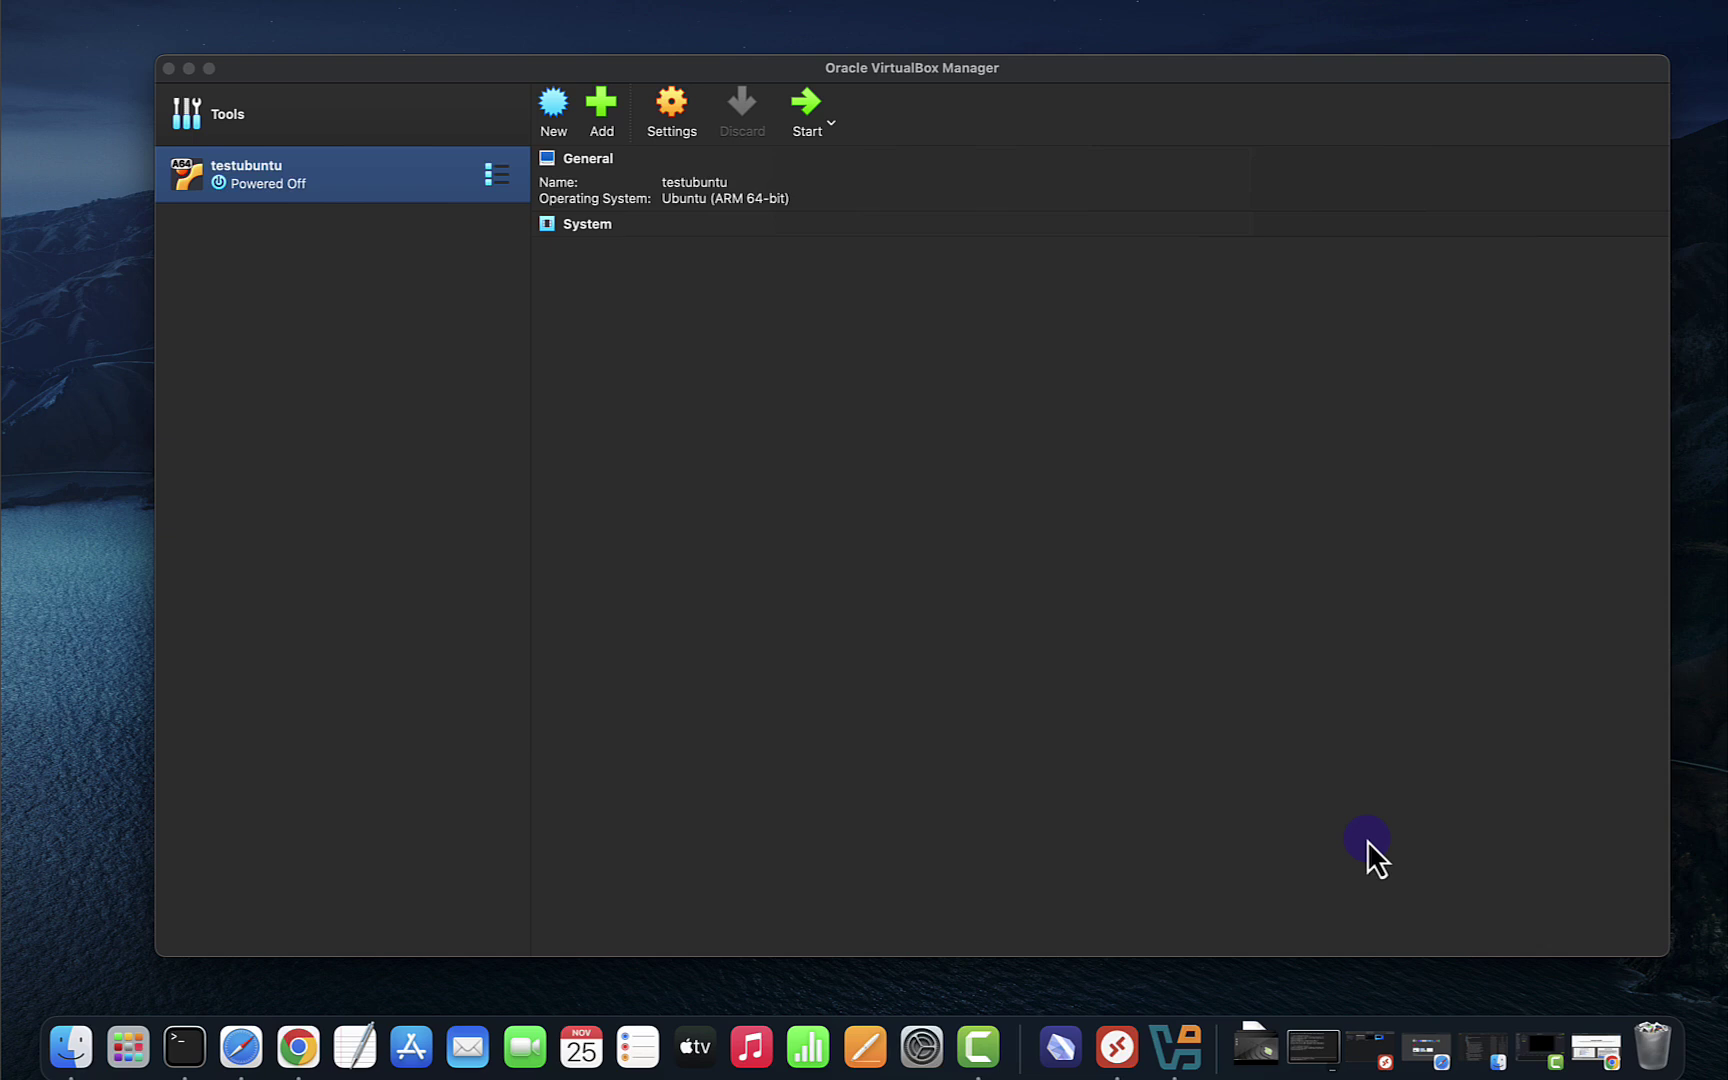
- Open the testubuntu VM's Settings from its context menu
{"action": "right_click", "coordinate": [266, 191]}
{"action": "left_click", "coordinate": [240, 192]}
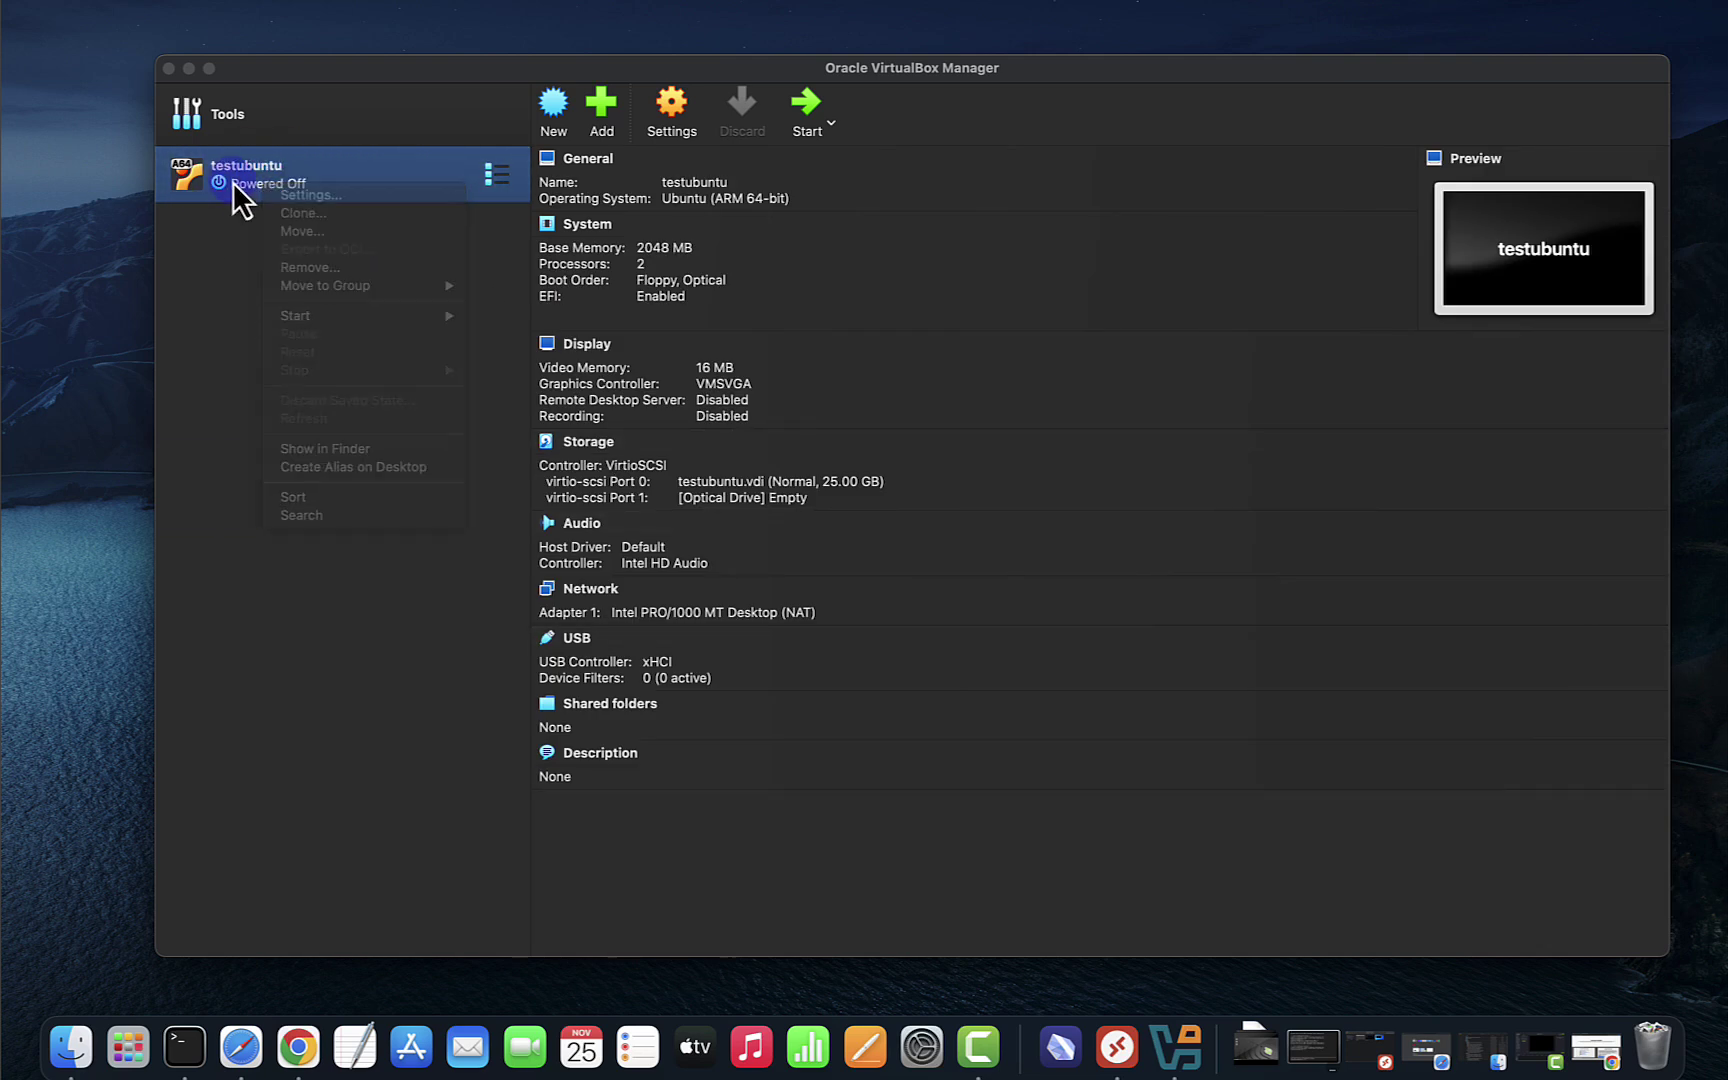
{"action": "right_click", "coordinate": [295, 191]}
{"action": "left_click", "coordinate": [331, 201]}
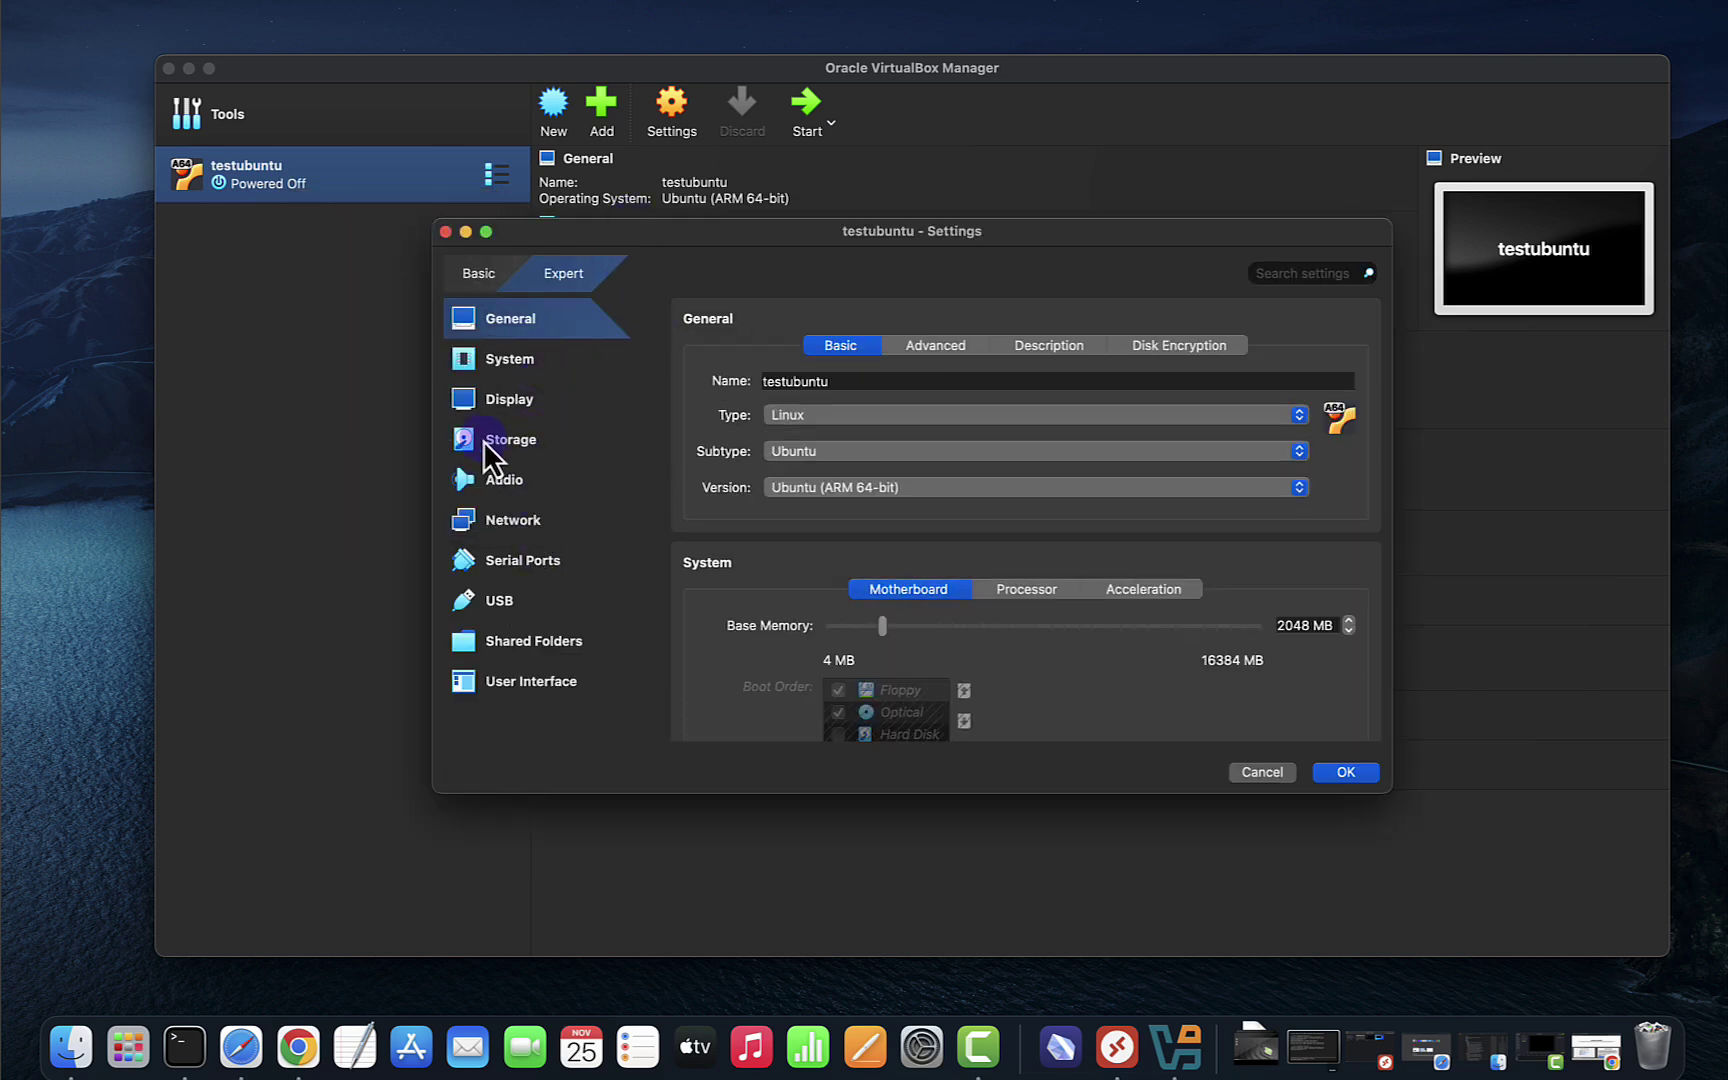
- Inspect testubuntu's Storage page and the disc image list for its empty optical drive
{"action": "left_click", "coordinate": [511, 446]}
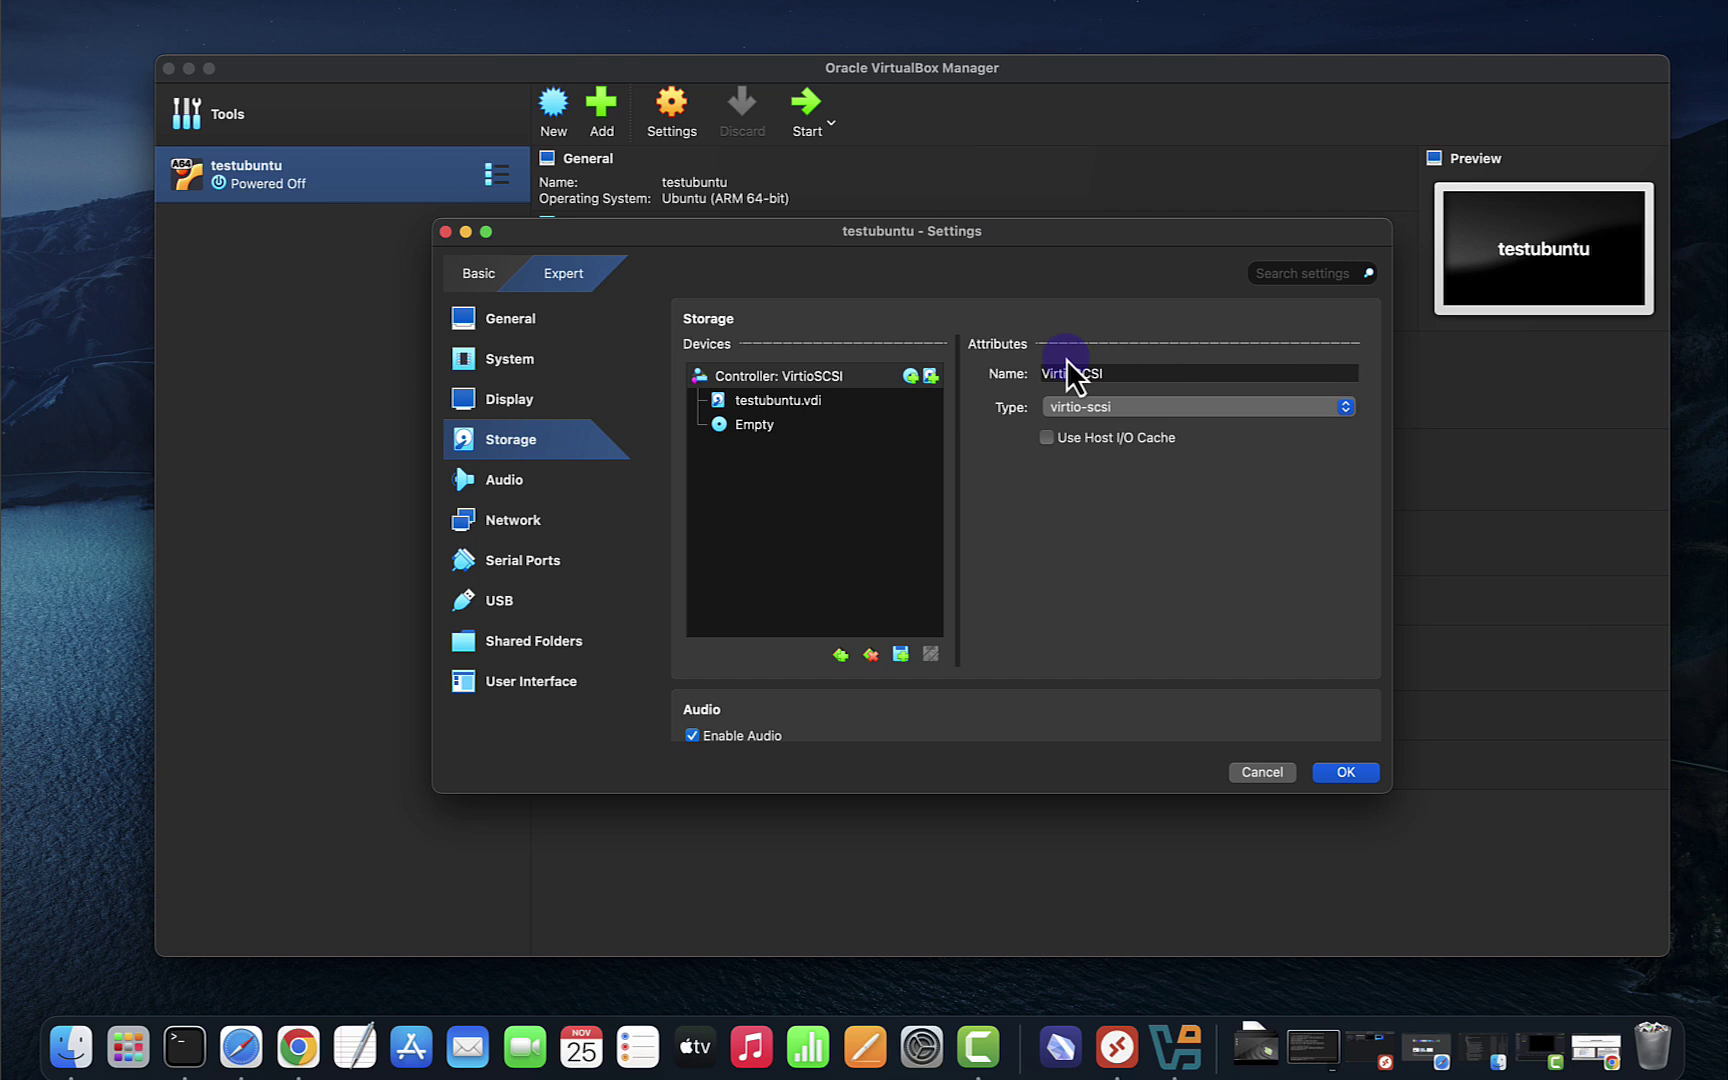
{"action": "left_click", "coordinate": [754, 427]}
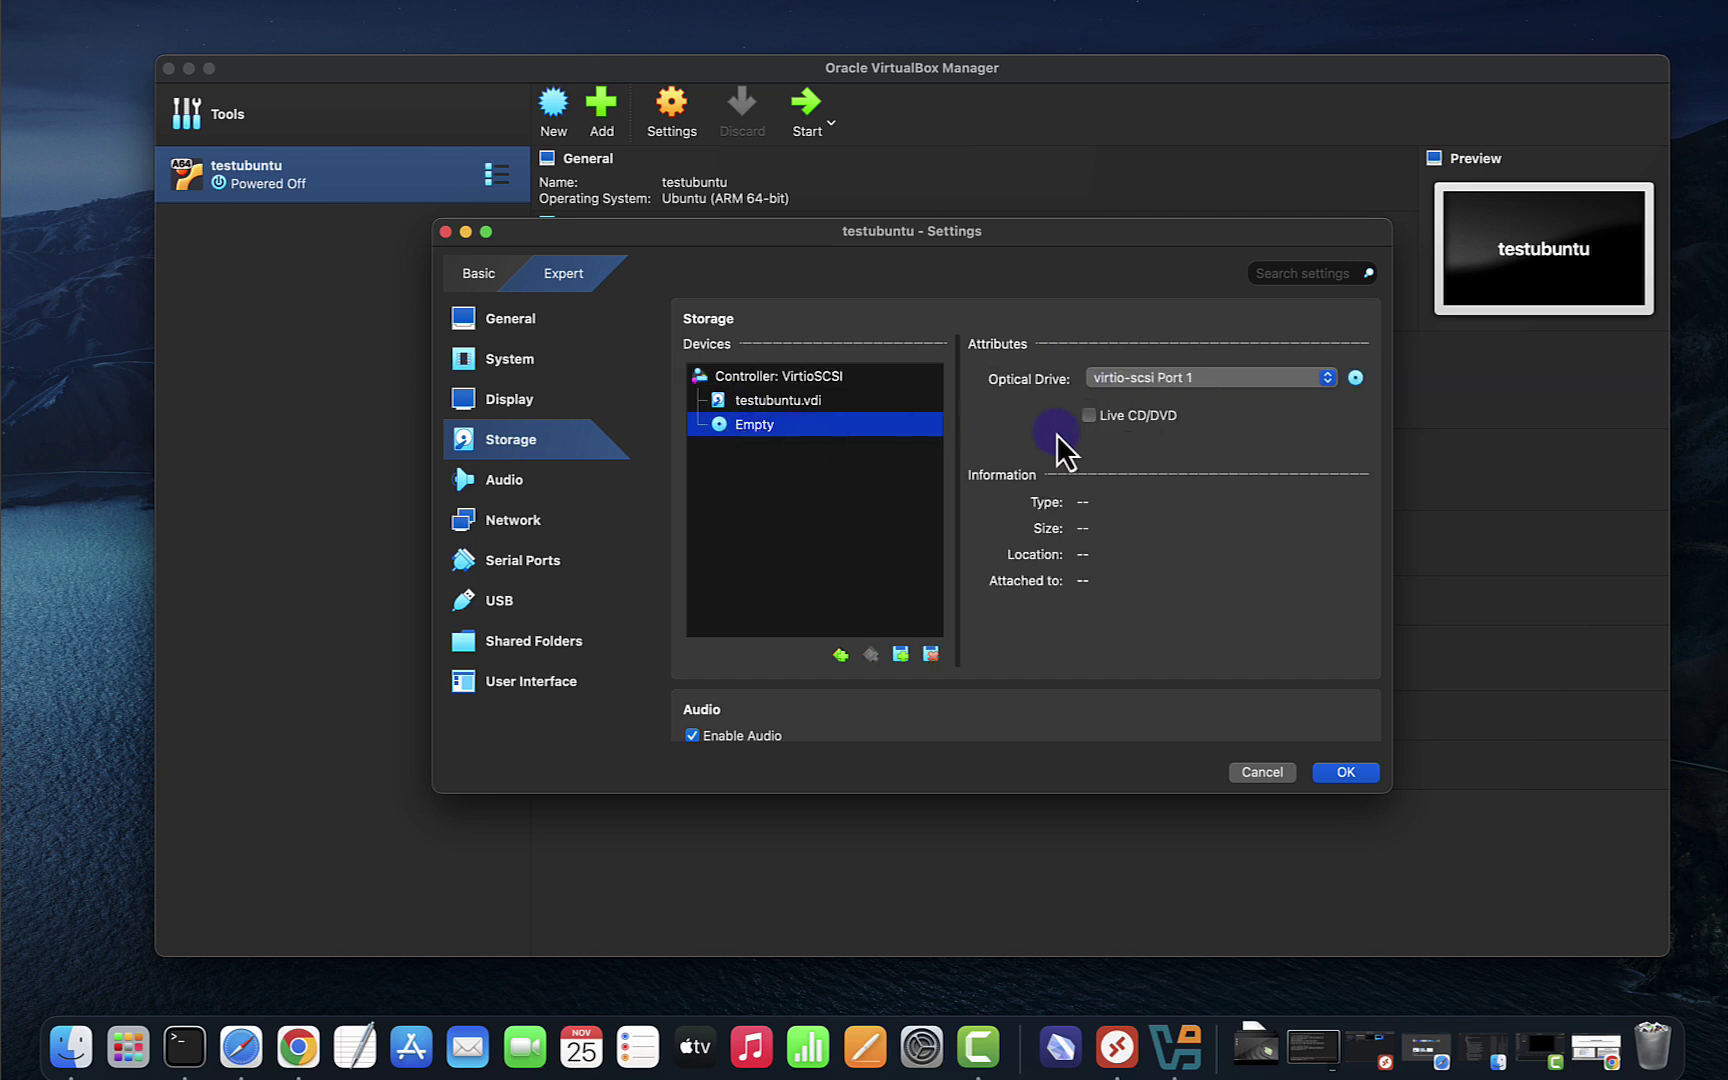
{"action": "left_click", "coordinate": [1356, 378]}
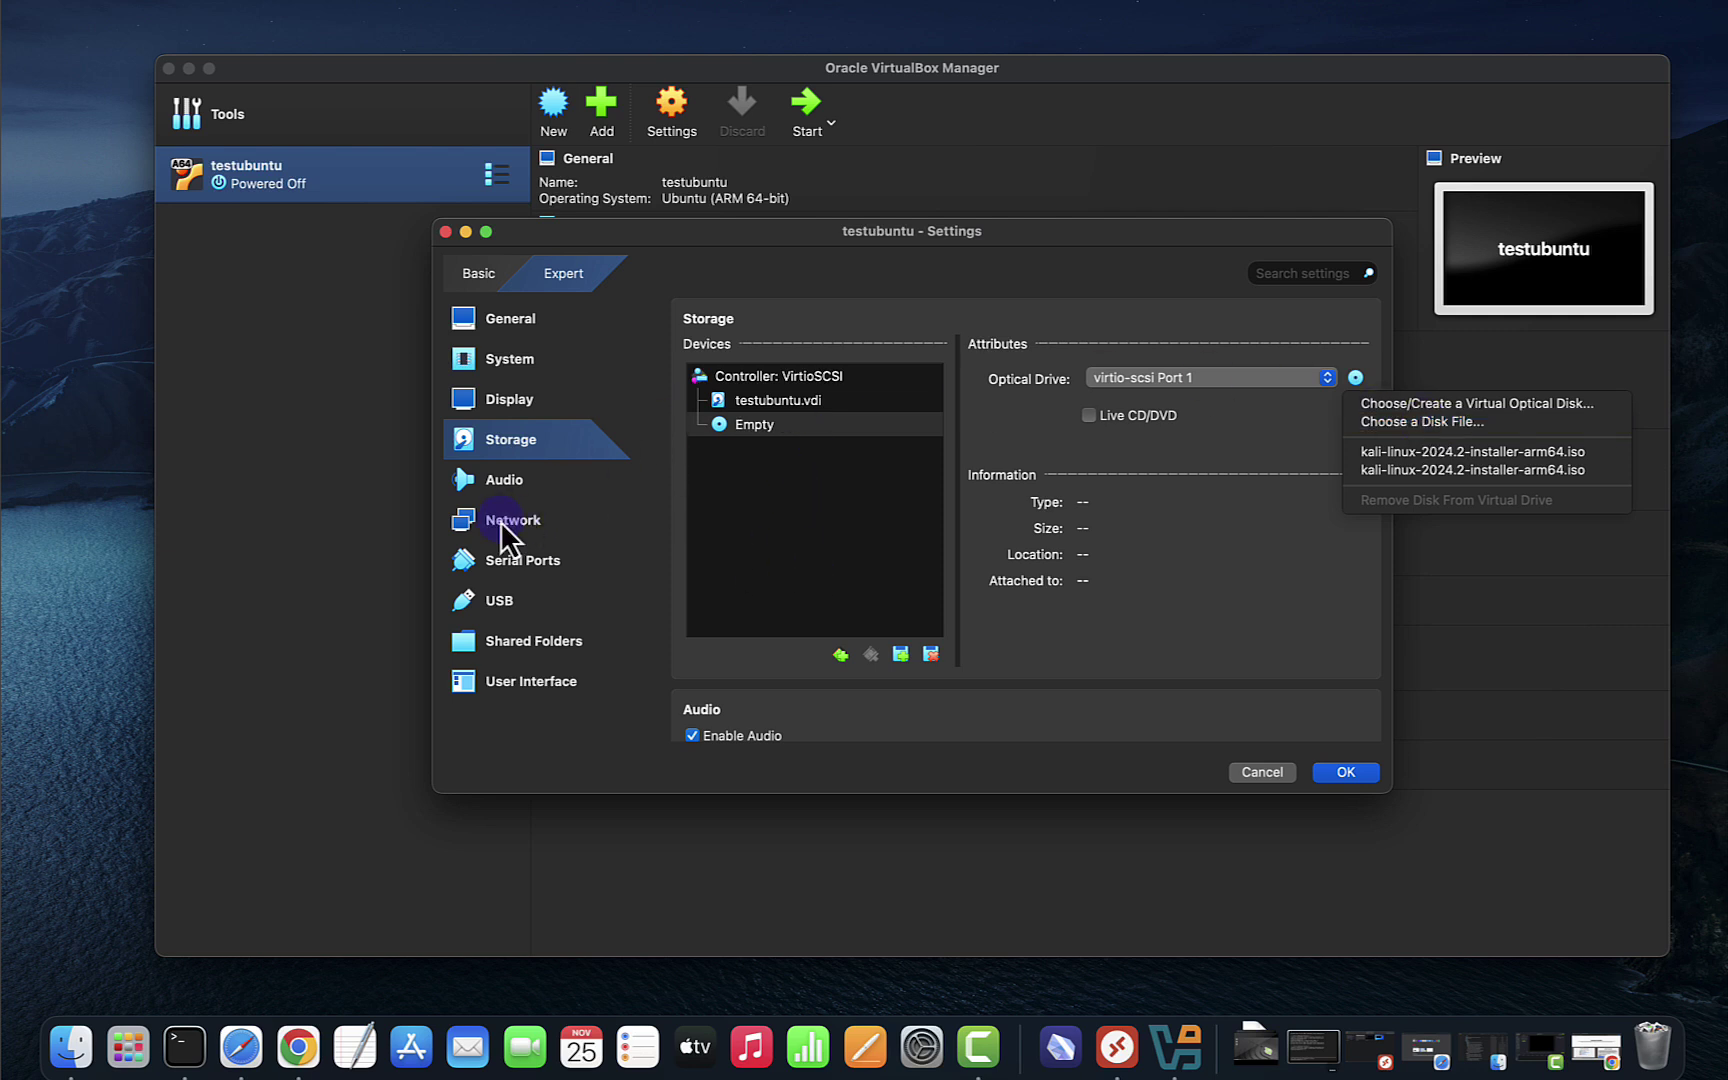
{"action": "left_click", "coordinate": [527, 368]}
{"action": "left_click", "coordinate": [511, 321]}
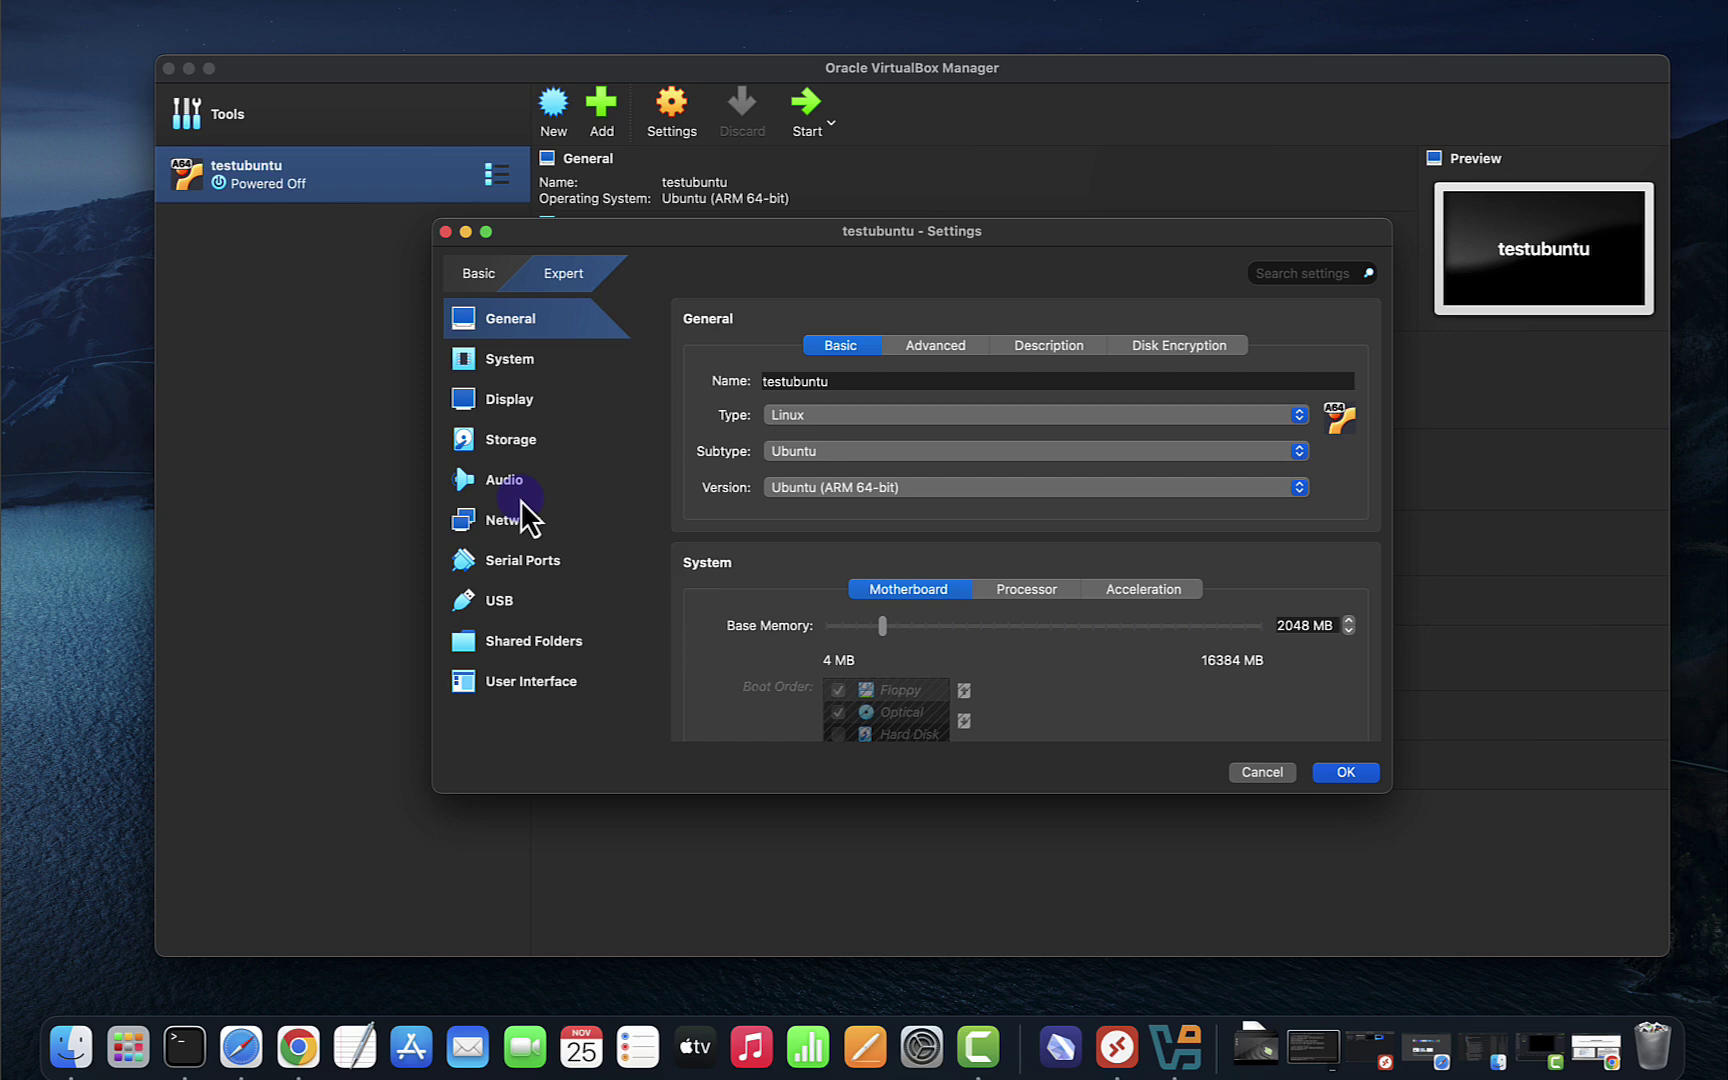
- Check the Network page in Basic view, then close settings with nothing changed
{"action": "left_click", "coordinate": [505, 484]}
{"action": "left_click", "coordinate": [514, 524]}
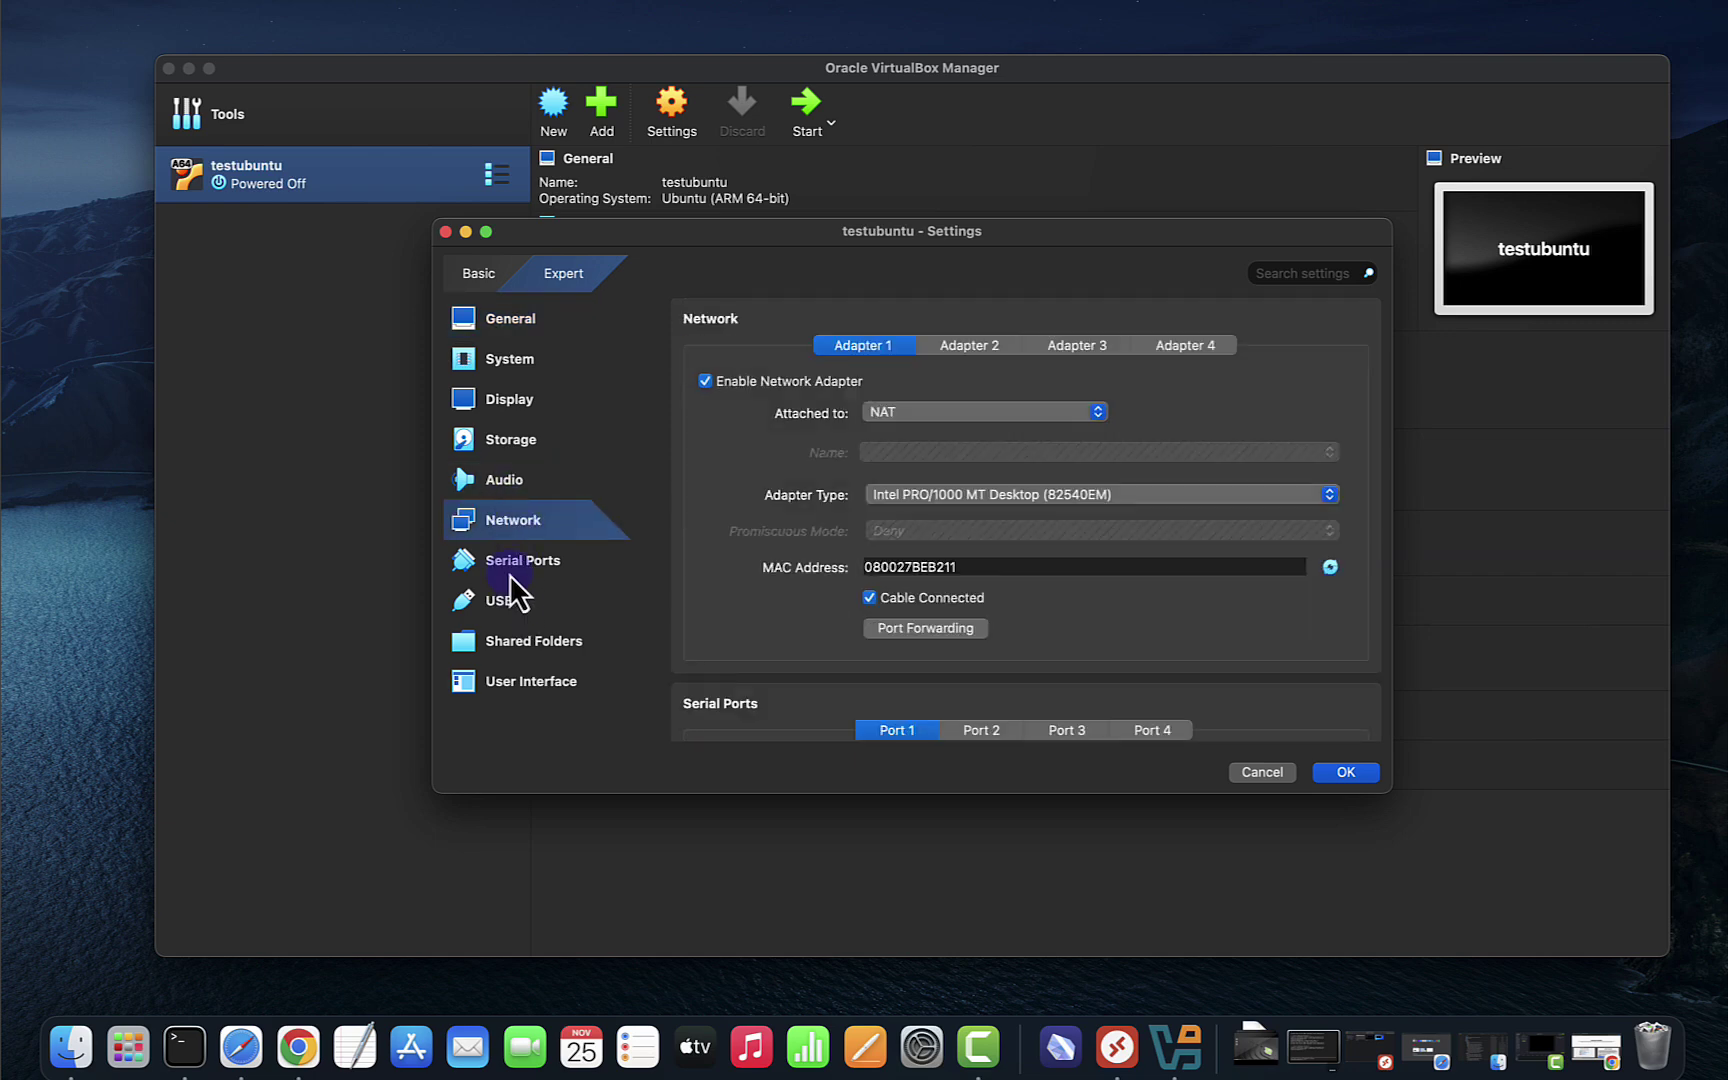
{"action": "left_click", "coordinate": [486, 277]}
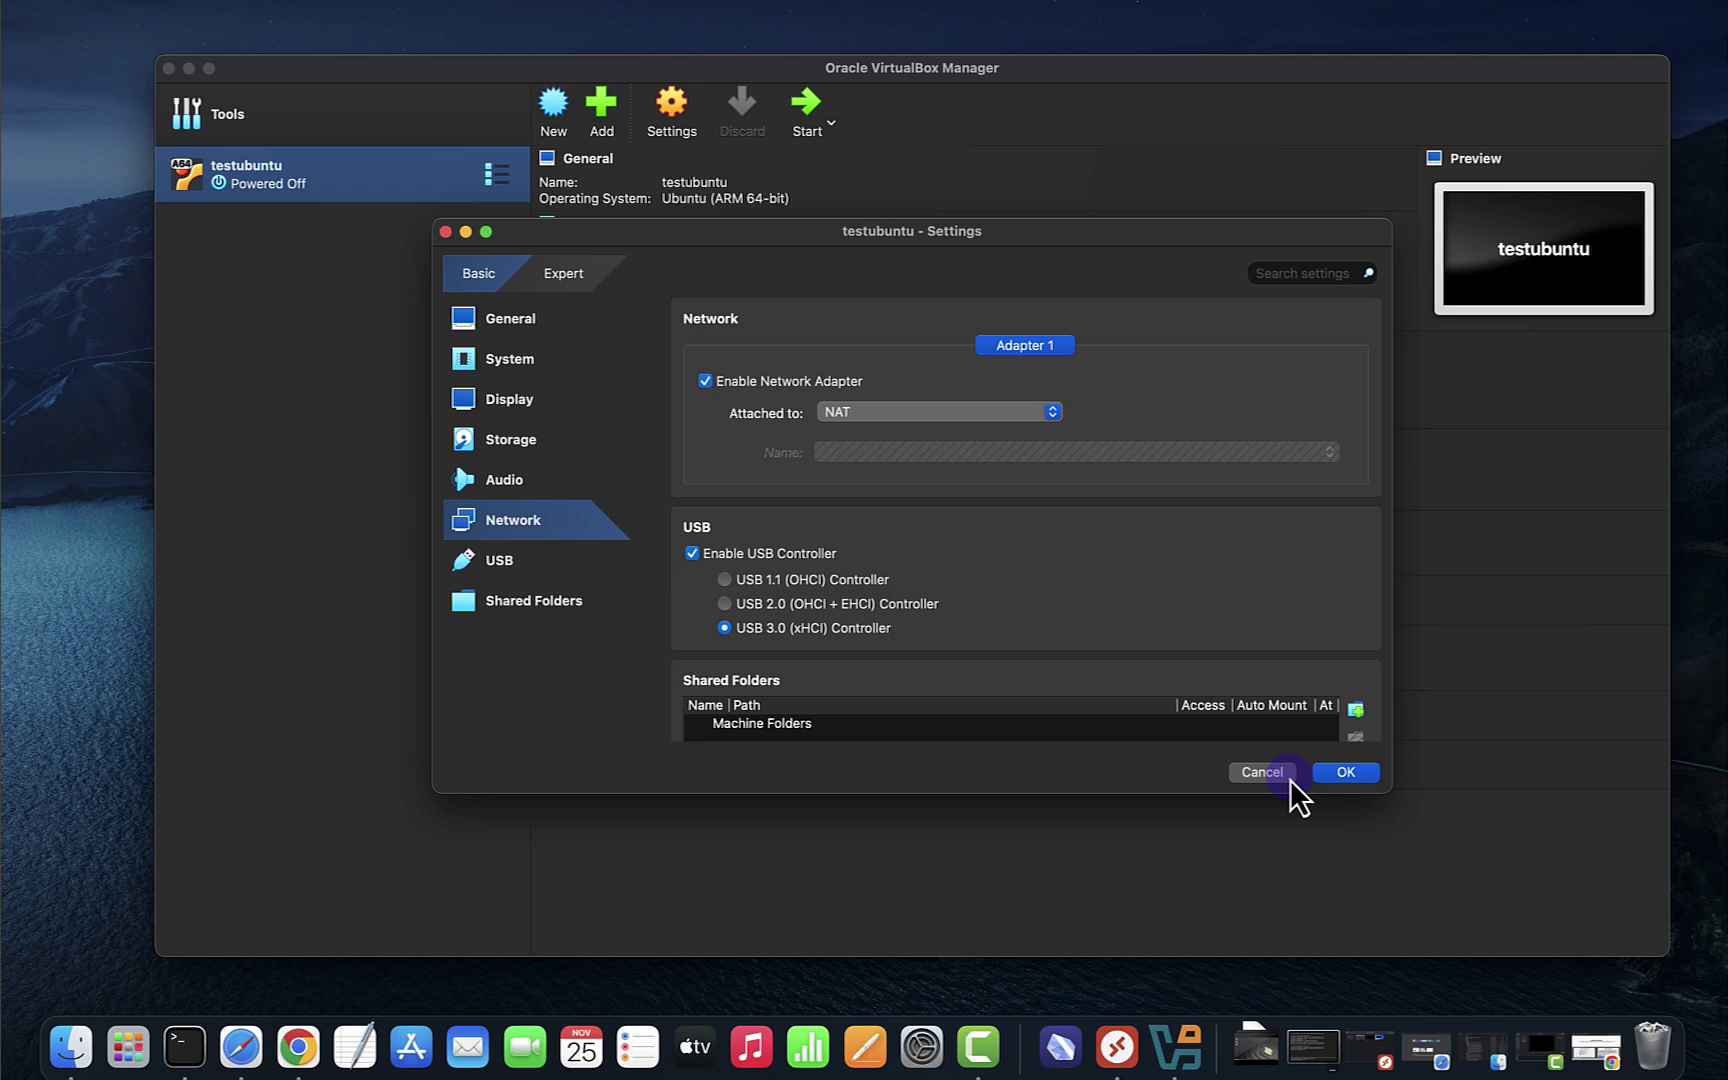
{"action": "left_click", "coordinate": [1355, 775]}
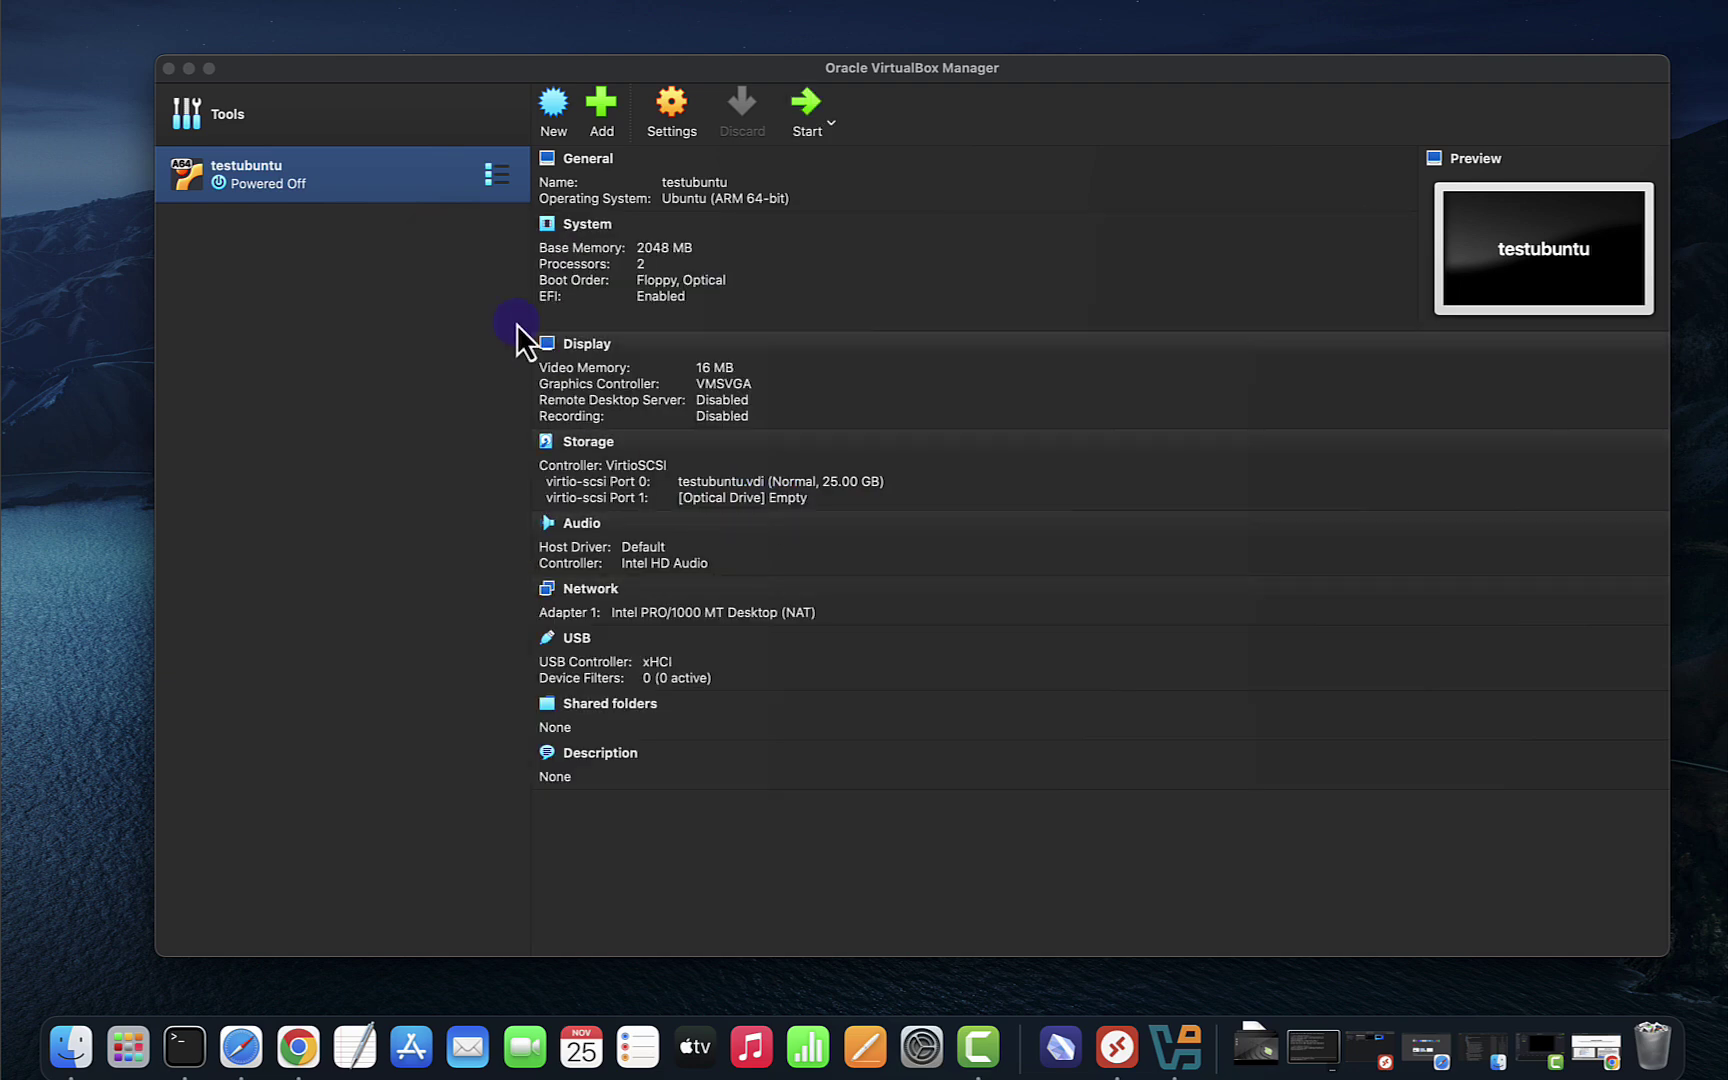
{"action": "right_click", "coordinate": [341, 189]}
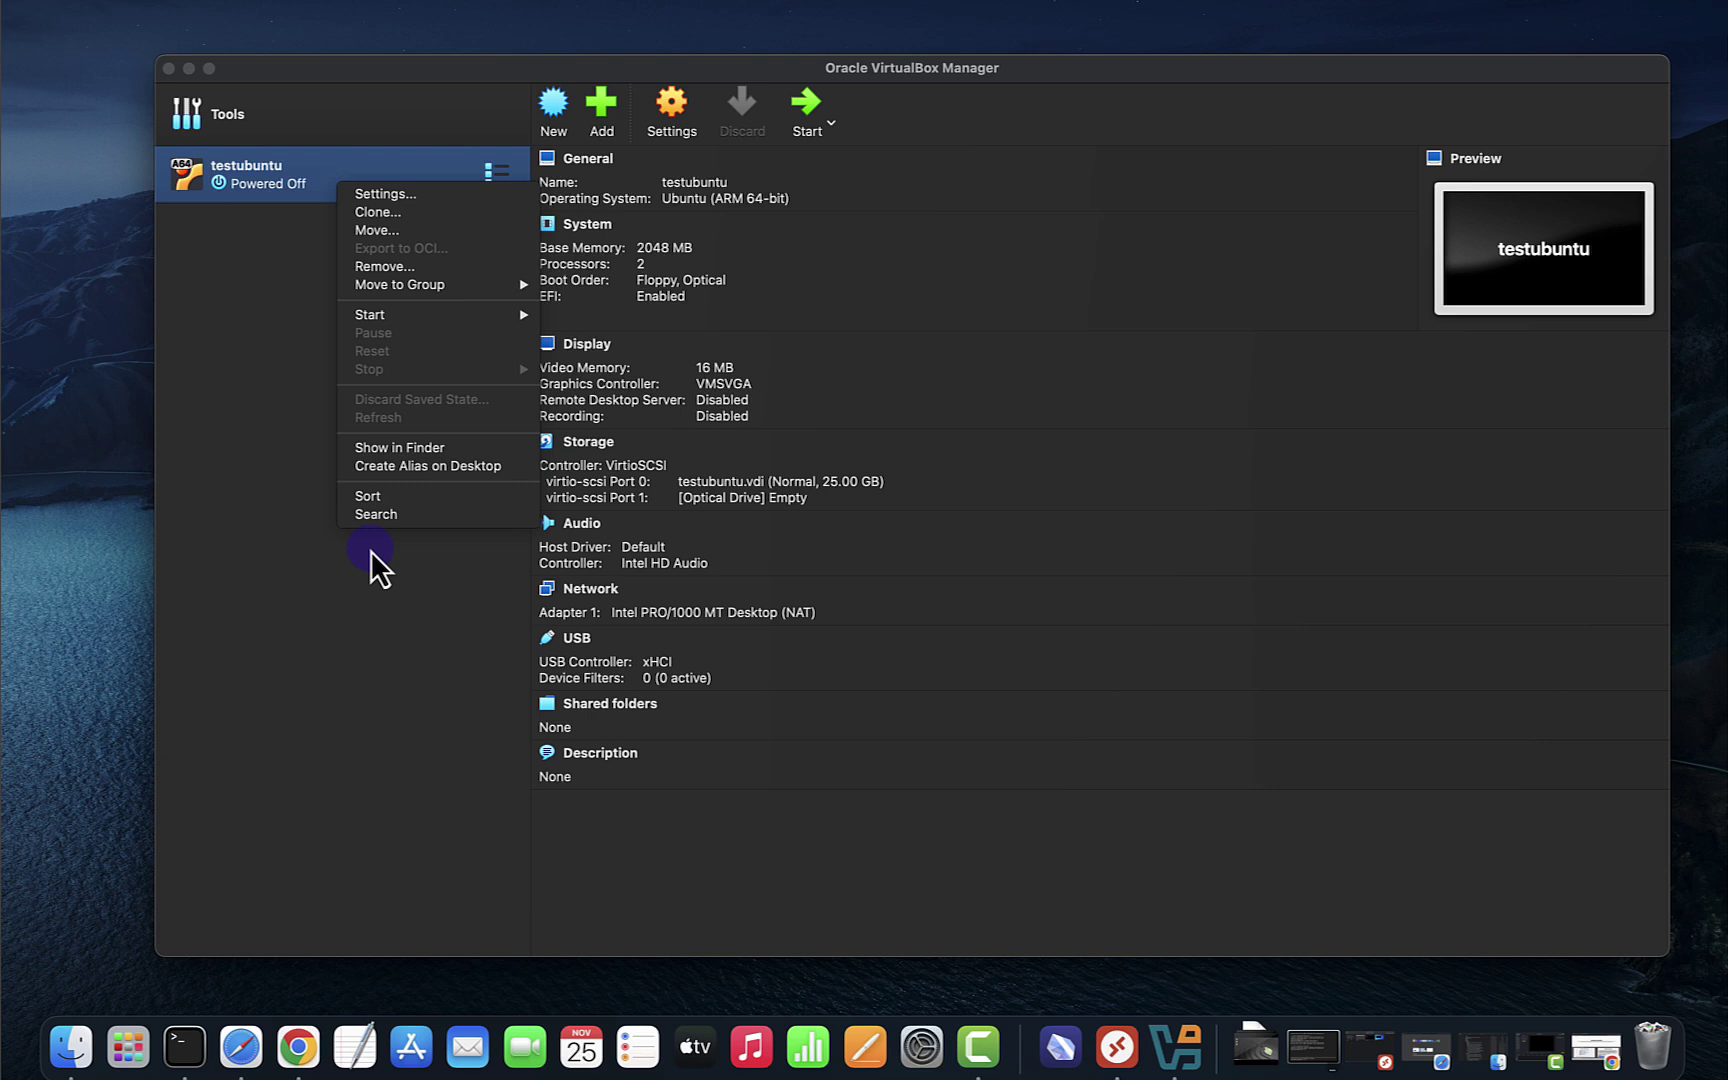
{"action": "left_click", "coordinate": [322, 530]}
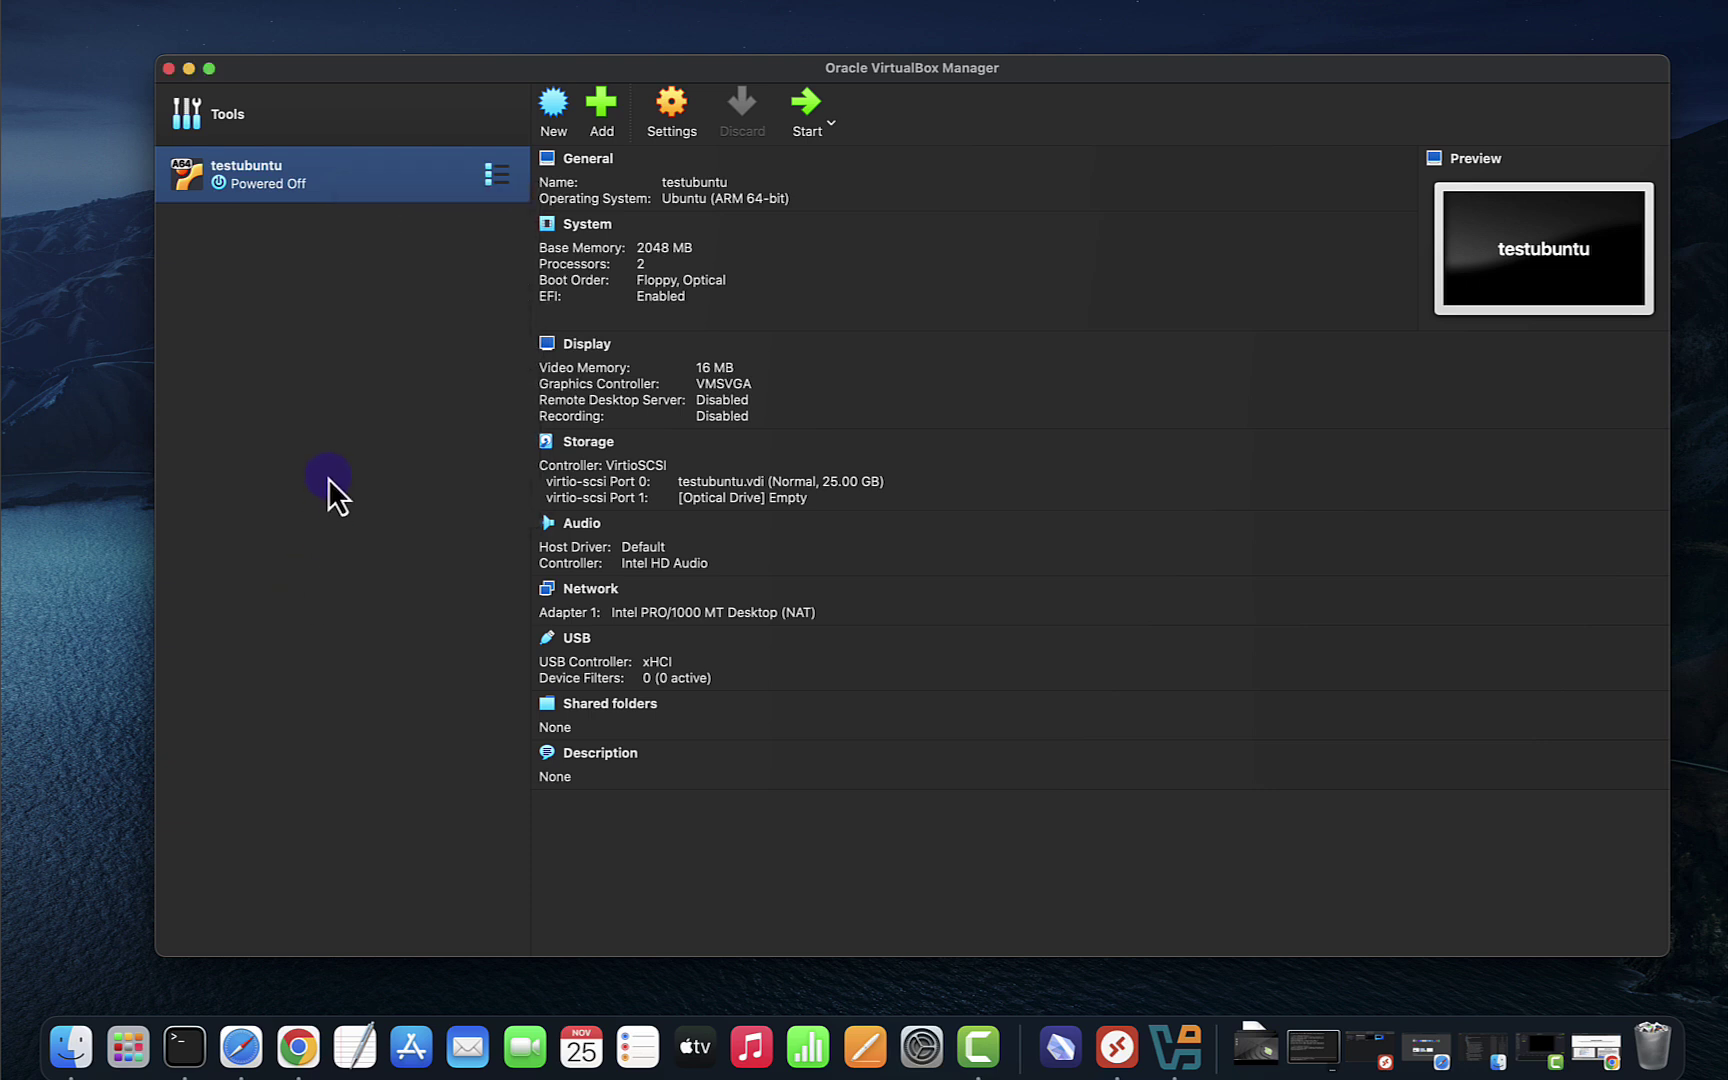